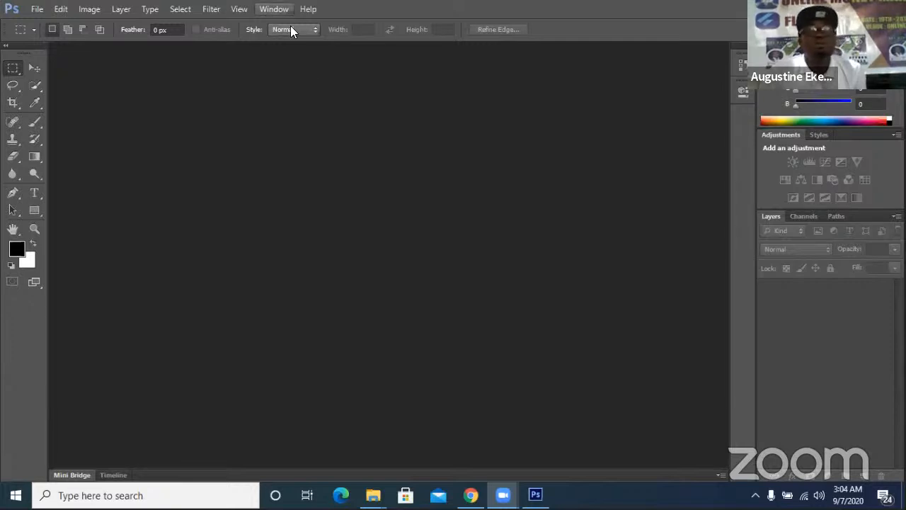
Set the workspace to Essentials (Default)
left_click(274, 10)
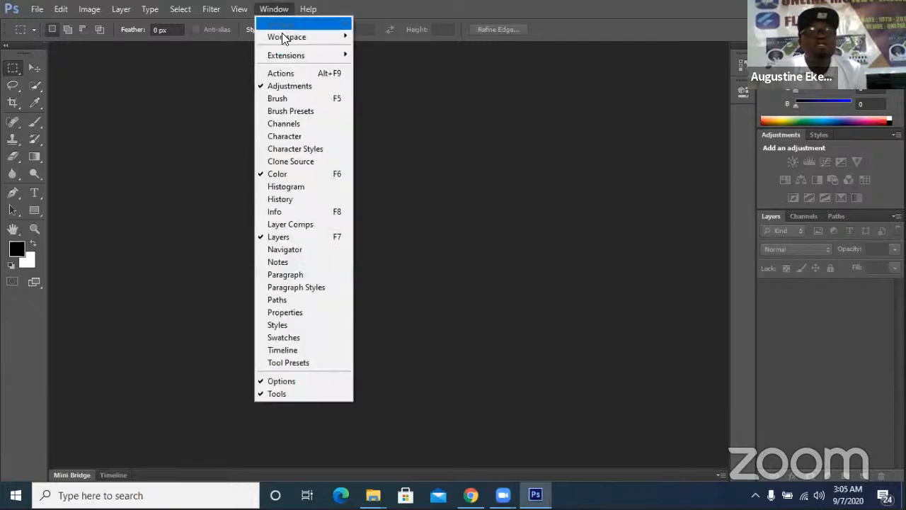
mouse_move(287, 37)
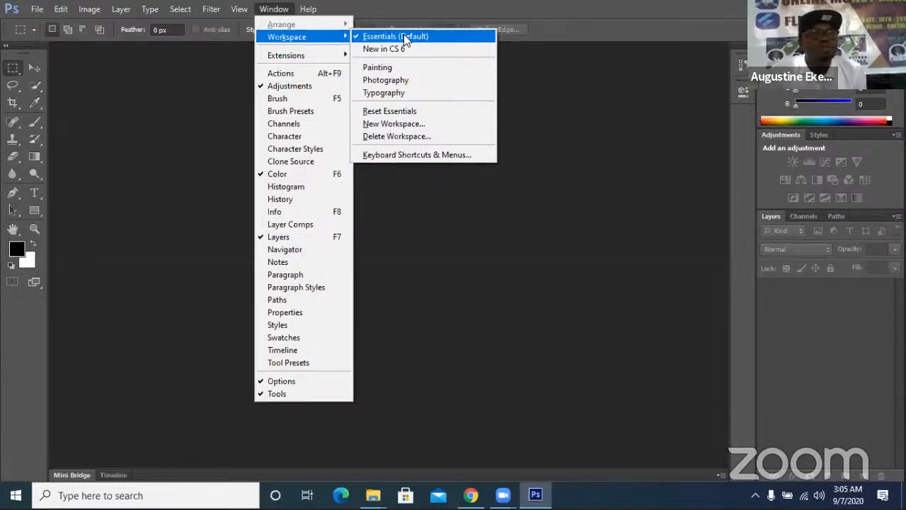
left_click(403, 36)
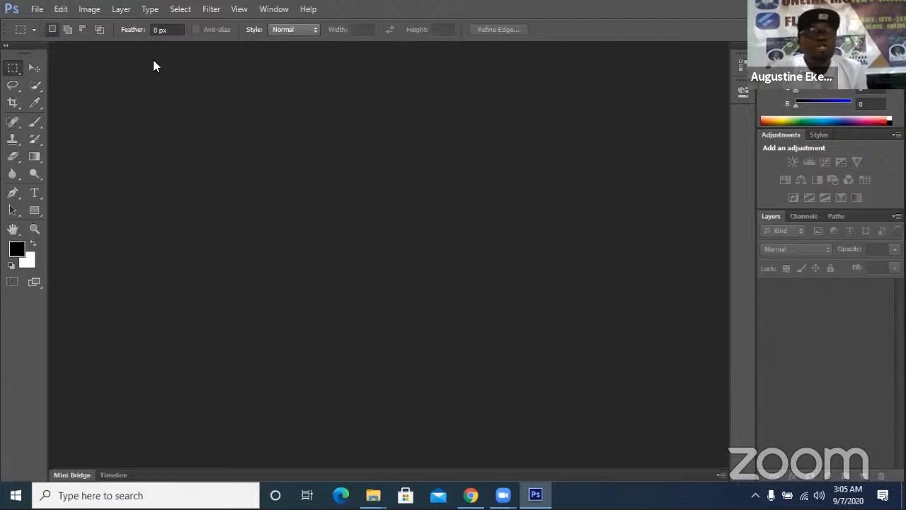
Start a new document and name it Phototutexample
left_click(37, 10)
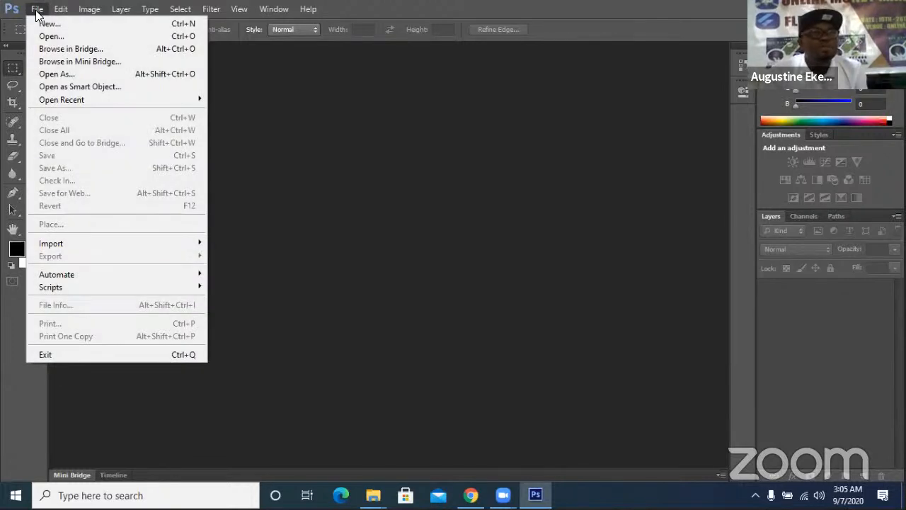
left_click(47, 25)
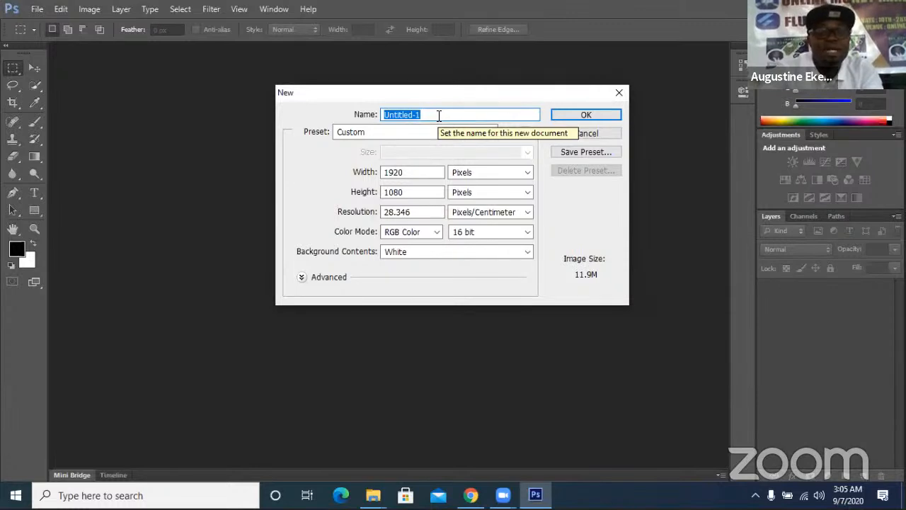
type("Pjot")
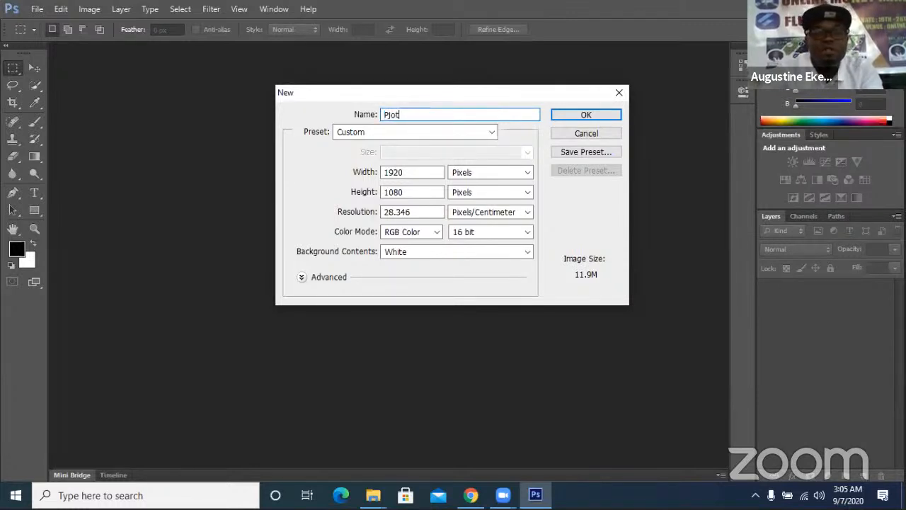
type("otut")
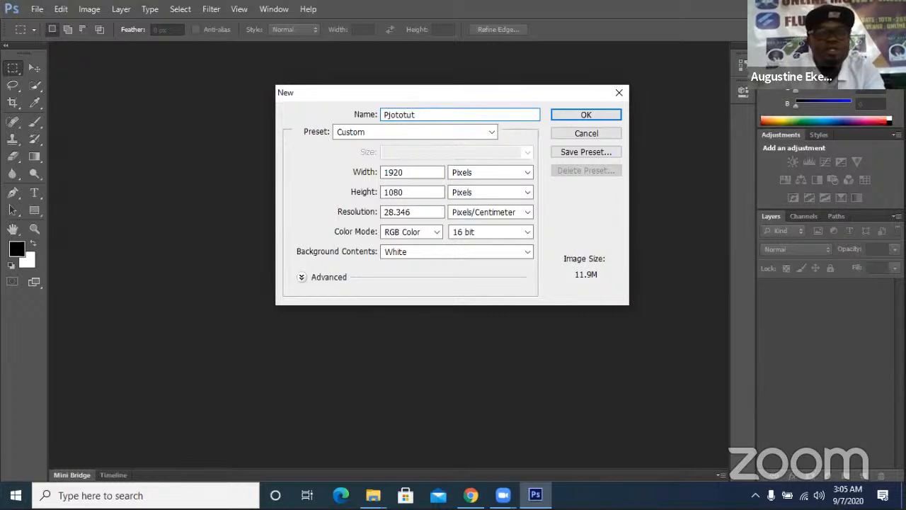
type("exampl")
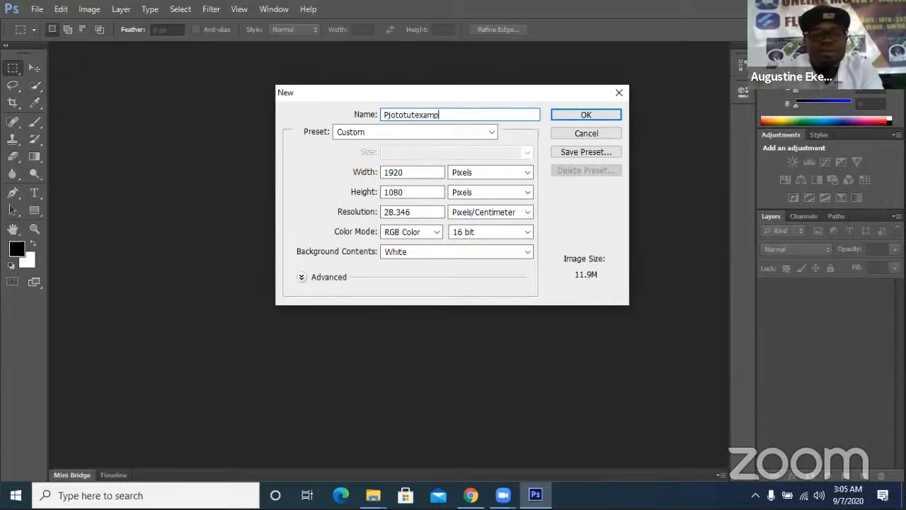
type("e")
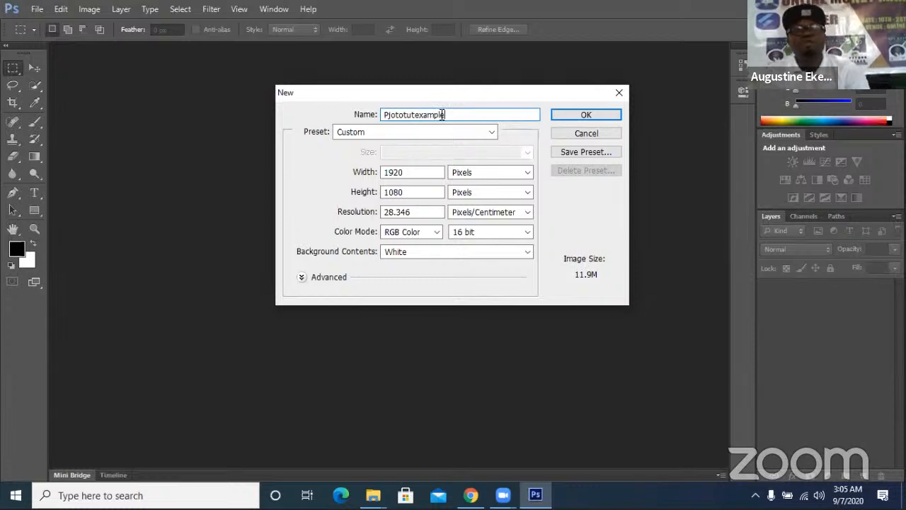
left_click(393, 115)
key("BackSpace")
type("h")
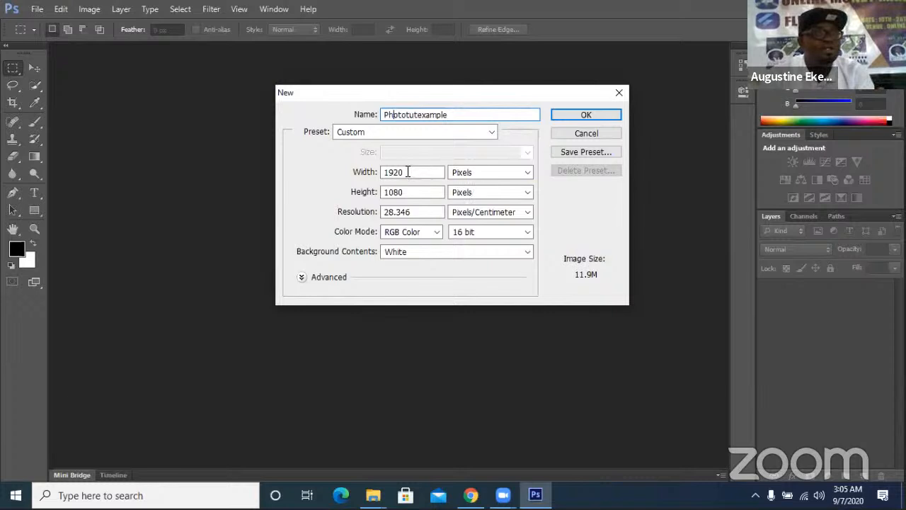
Set the new document's width to 1920 pixels and height to 1080 pixels, and create it
left_click_drag(416, 174, 373, 174)
type("1920")
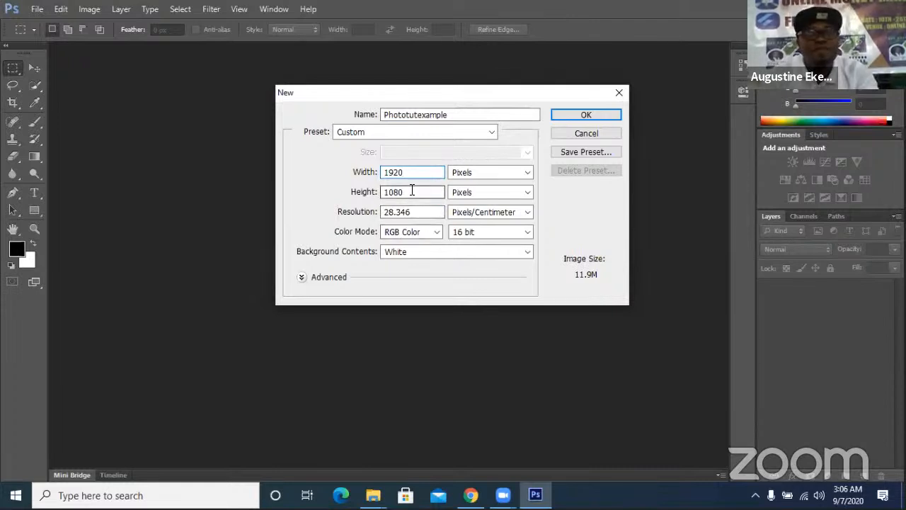
left_click_drag(415, 192, 366, 193)
type("1080")
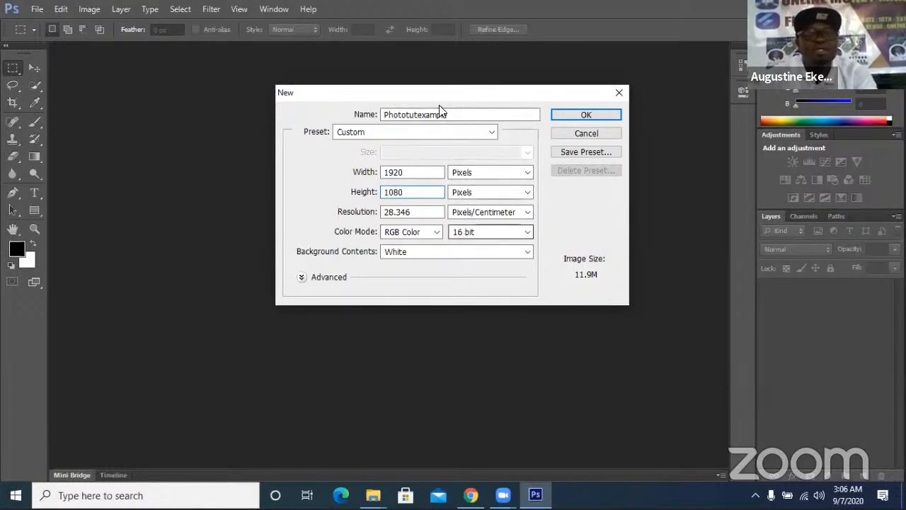
left_click_drag(440, 93, 333, 87)
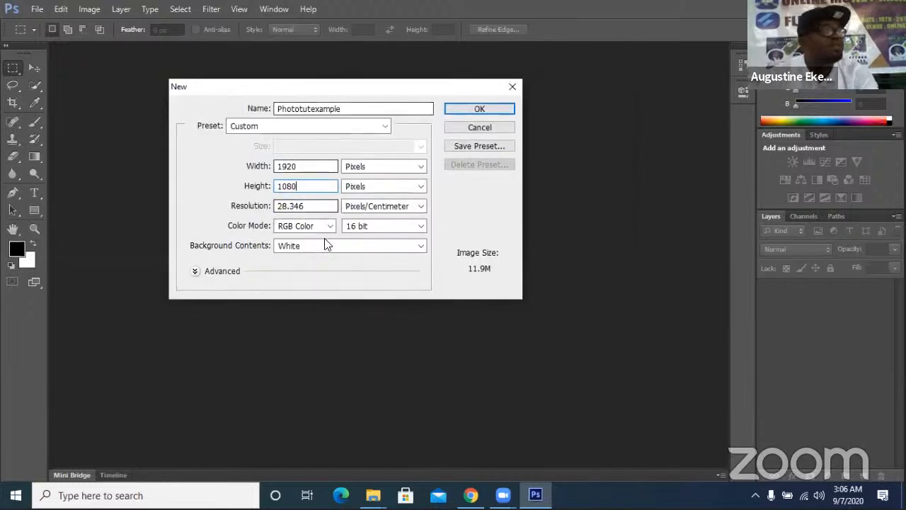
left_click(480, 111)
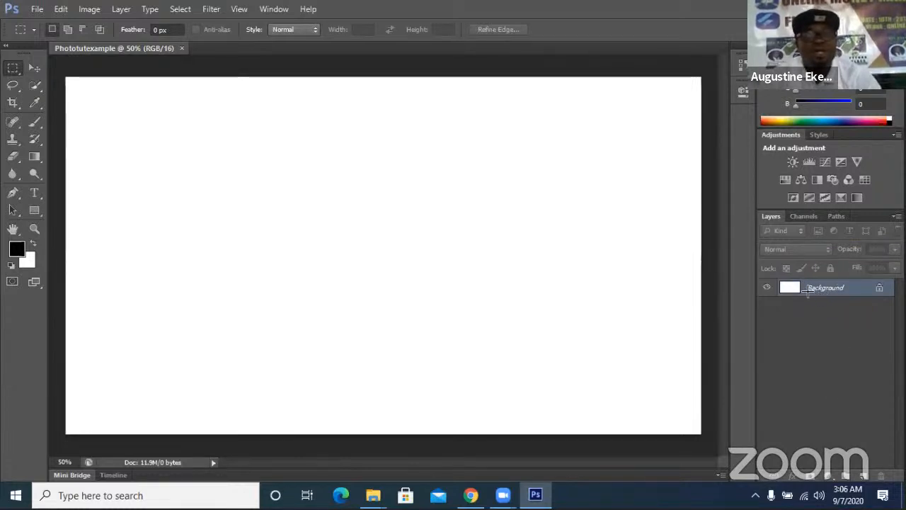
Convert the locked background into a regular layer named Background with the colour label Red
double_click(879, 293)
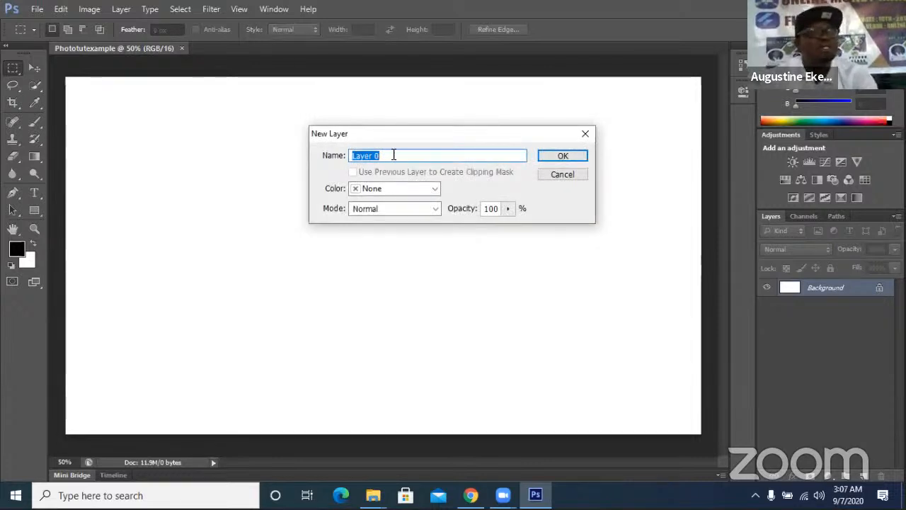
type("Back")
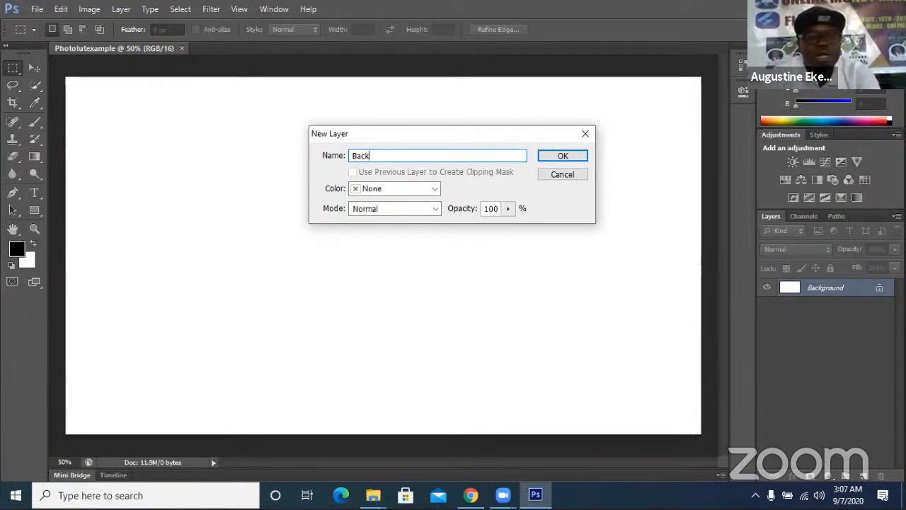
type("ground")
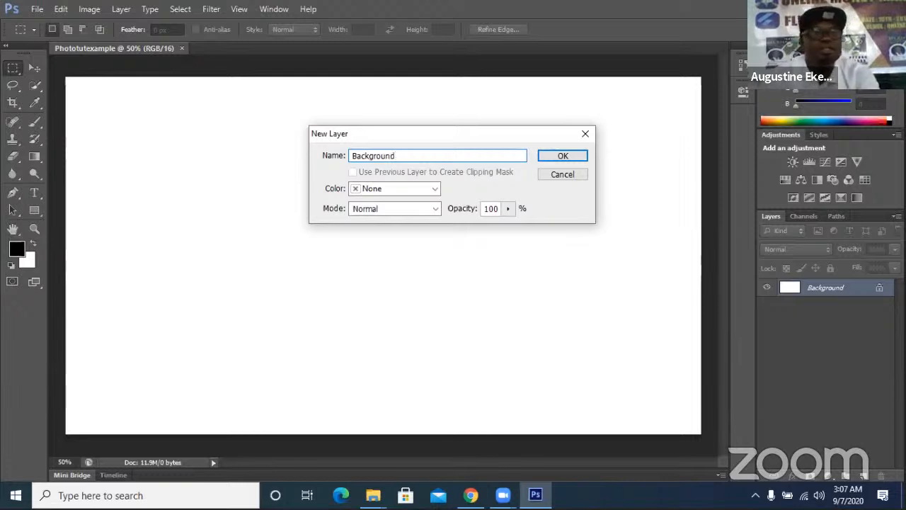
left_click(435, 190)
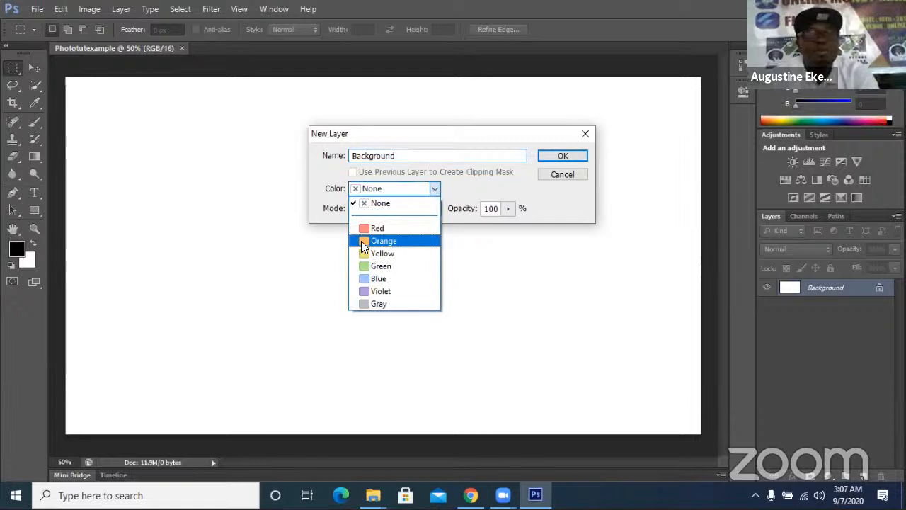
left_click(377, 228)
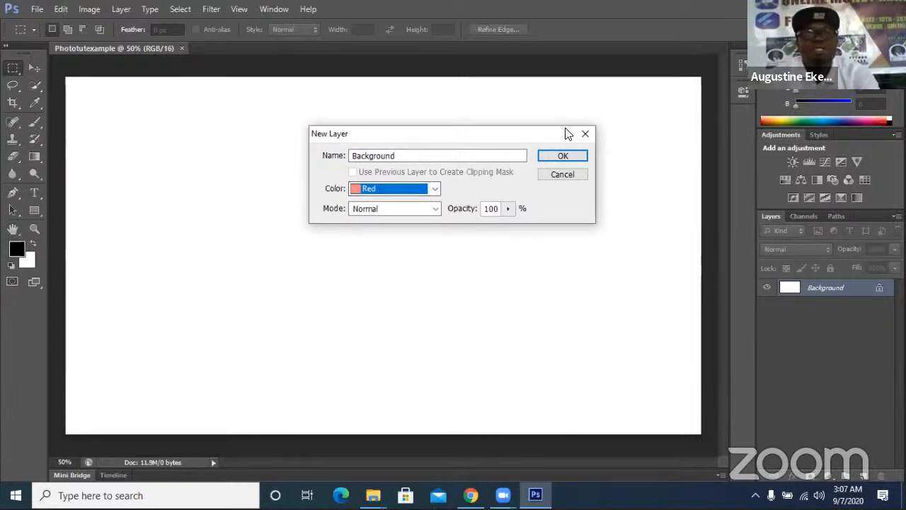
left_click(545, 156)
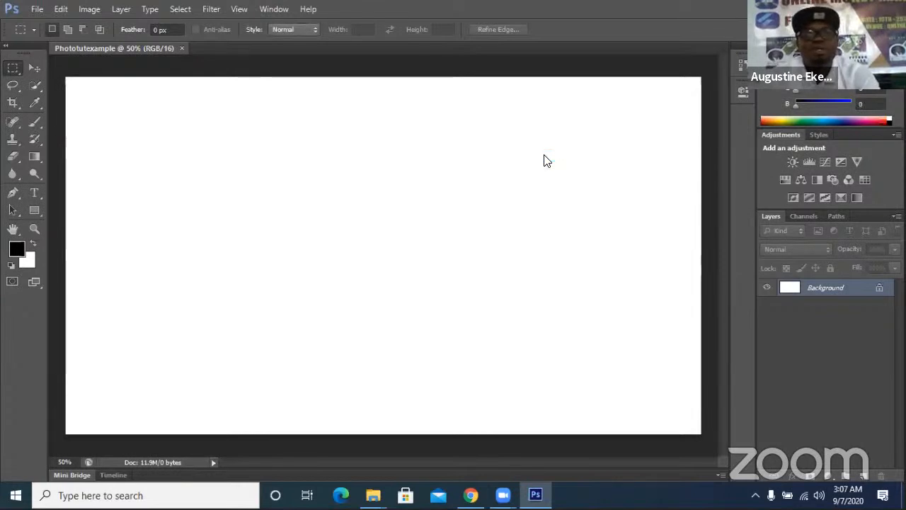
left_click(855, 289)
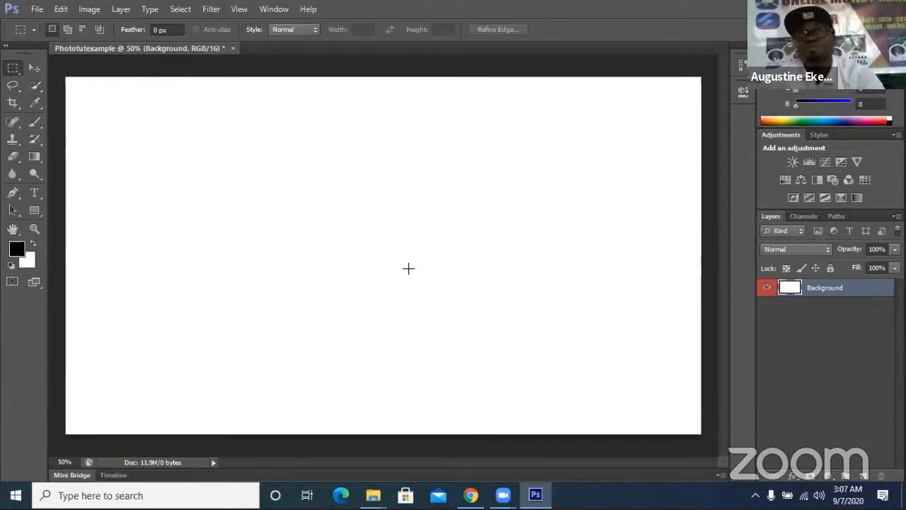
key("alt+w")
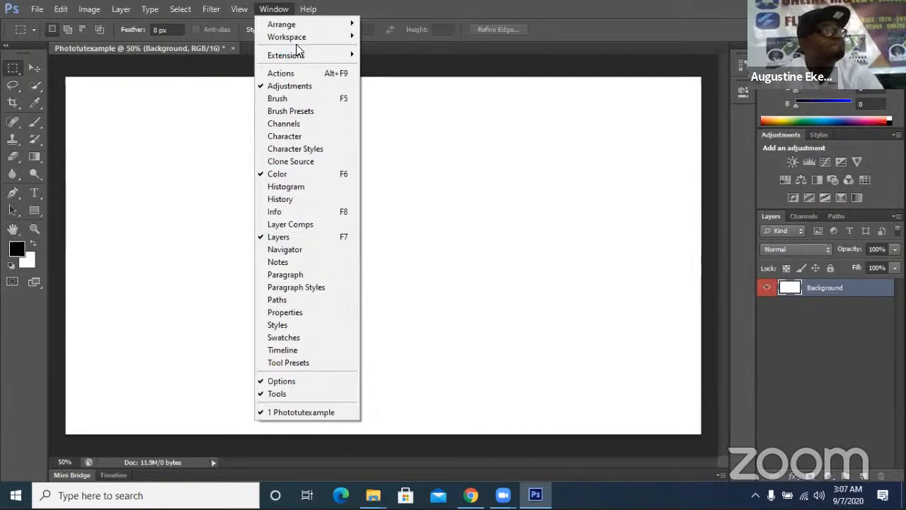
mouse_move(340, 35)
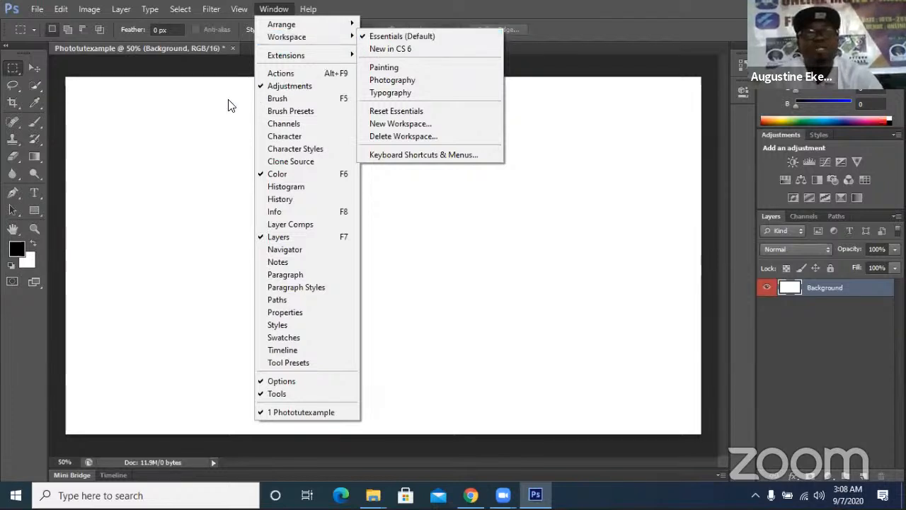
key("Escape")
key("Escape")
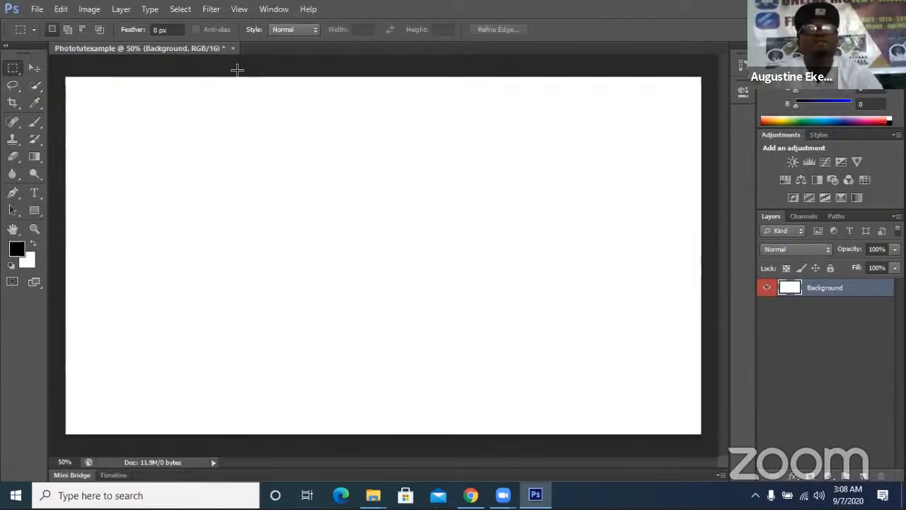
left_click(41, 10)
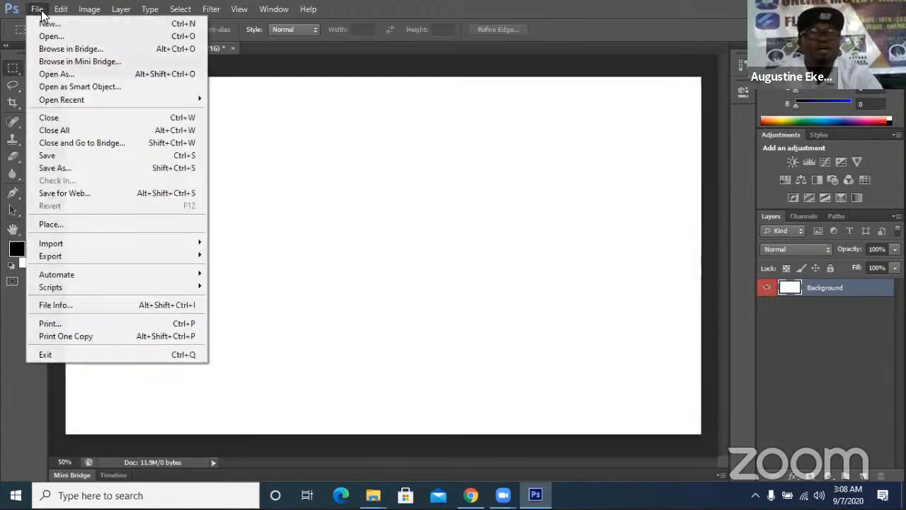
left_click(49, 35)
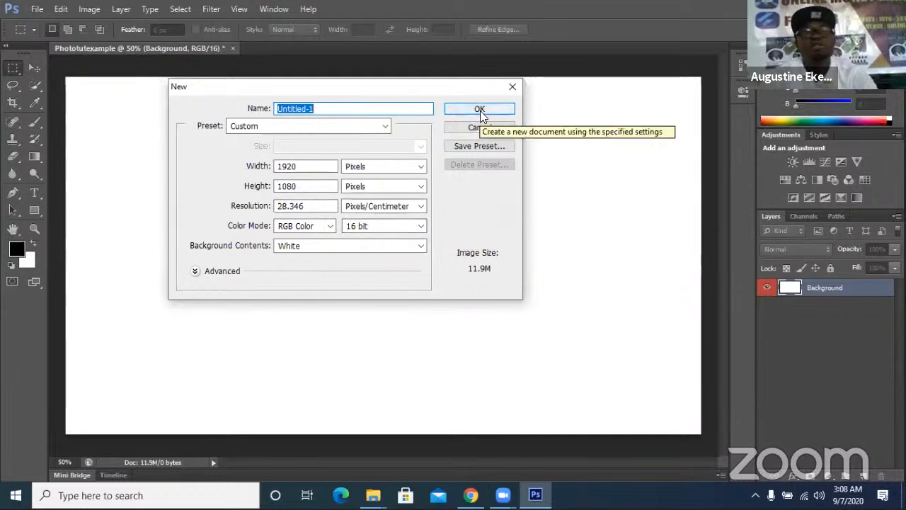
left_click(509, 85)
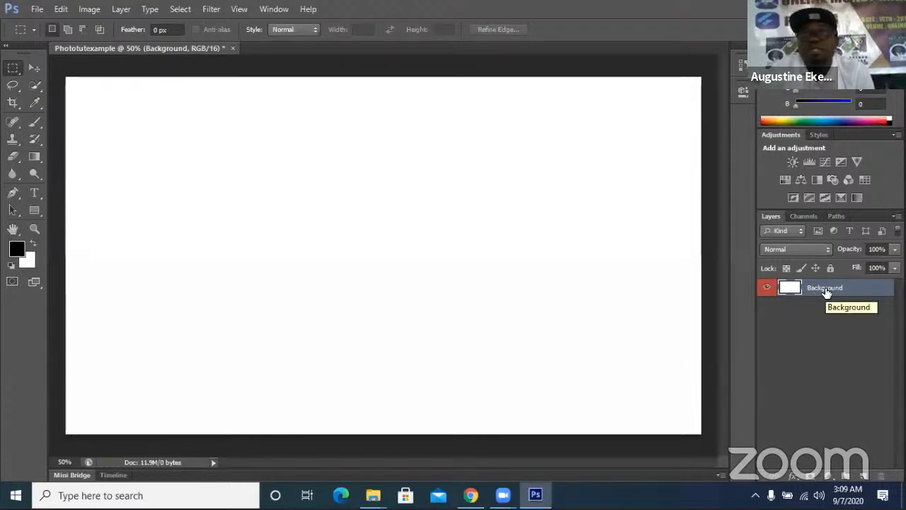
Try shifting the Background layer right and down across the canvas with the Move tool, and undo the move
left_click(34, 69)
left_click_drag(293, 287, 379, 285)
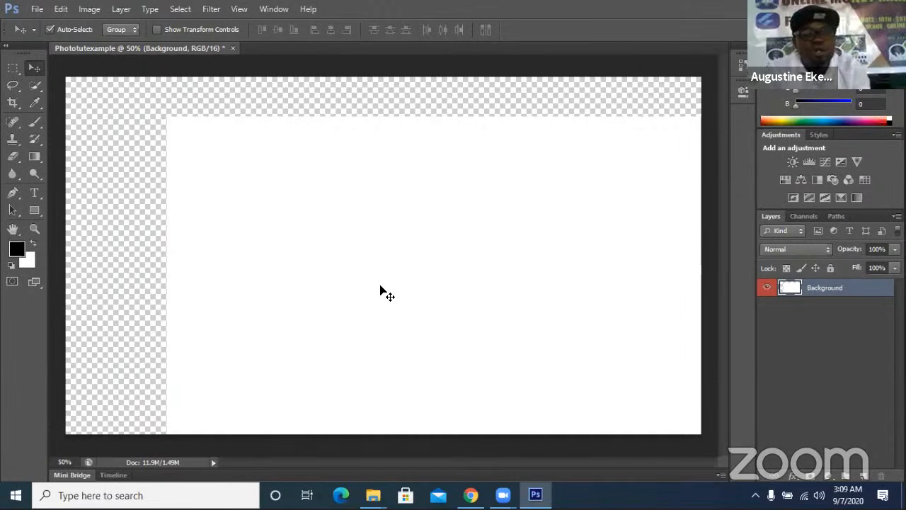
key("ctrl+alt+z")
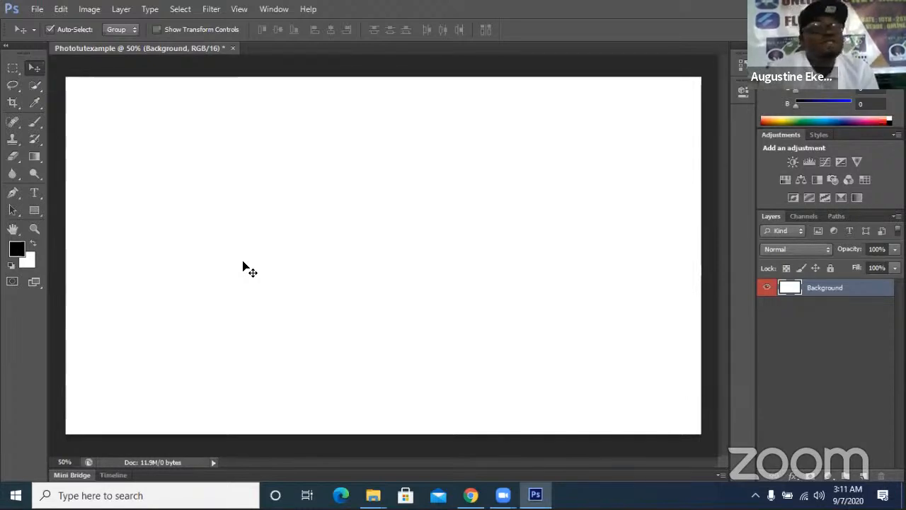
Draw a black rectangle shape about 1106 by 688 px on the left part of the canvas
left_click(36, 211)
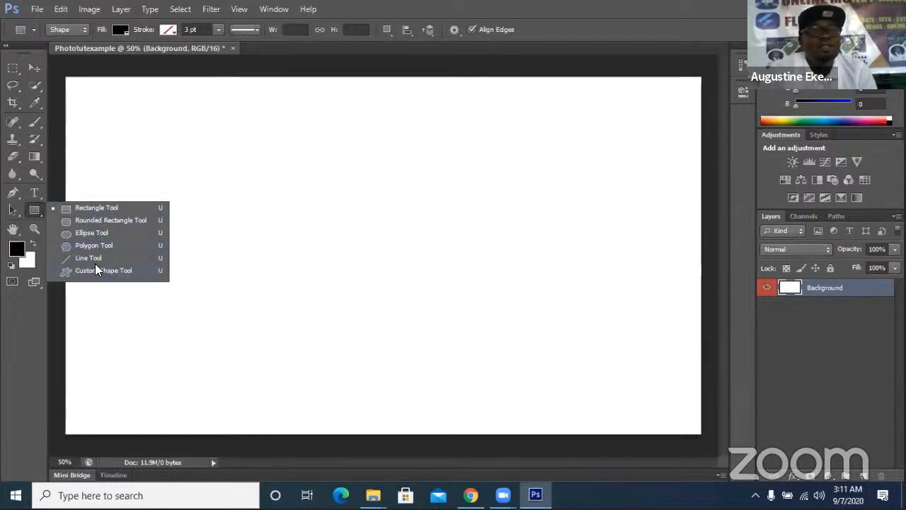
left_click(87, 207)
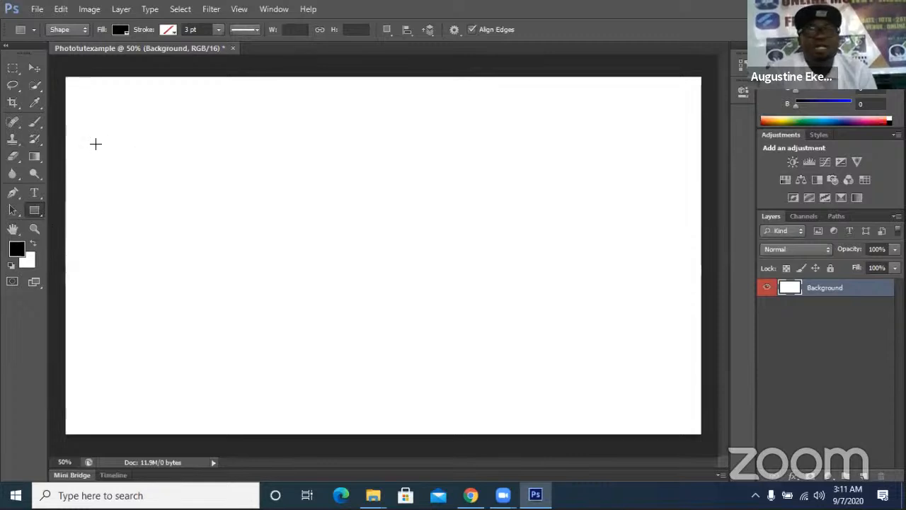
left_click_drag(98, 136, 464, 363)
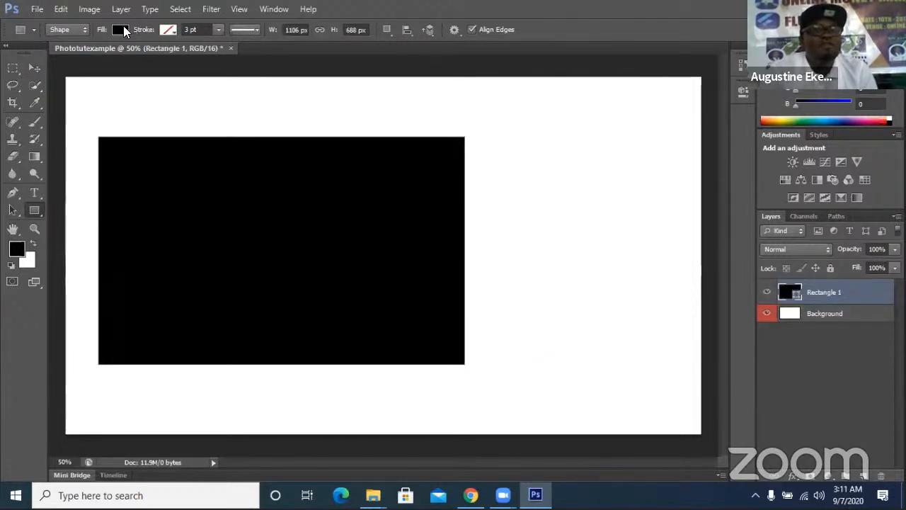
Try a dark purple fill colour on the rectangle shape
left_click(125, 32)
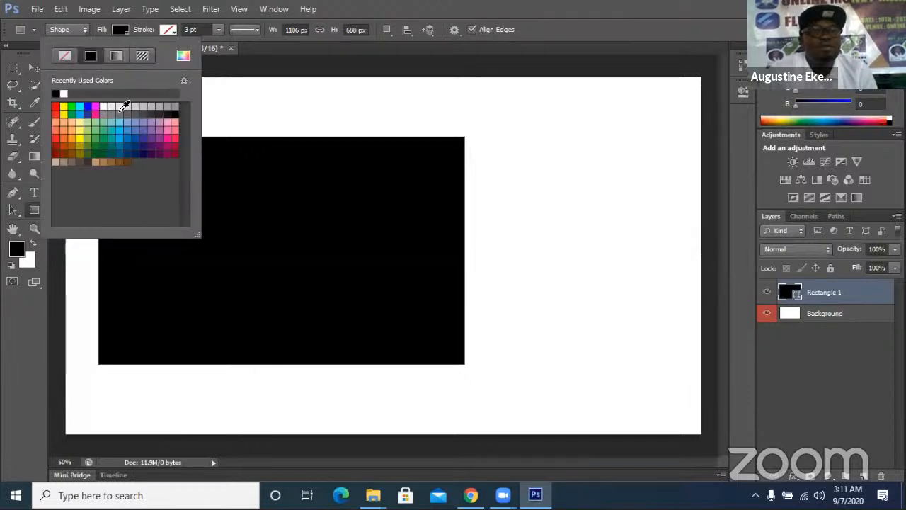
left_click(158, 148)
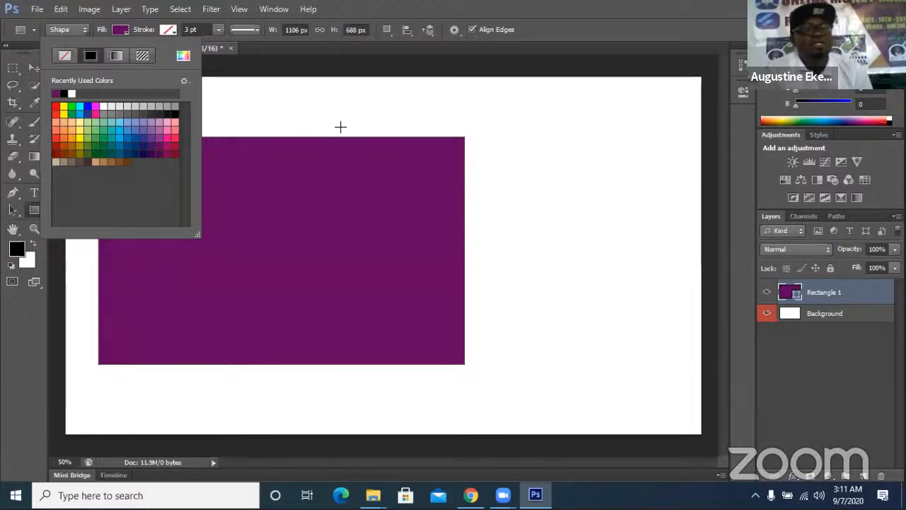
key("Escape")
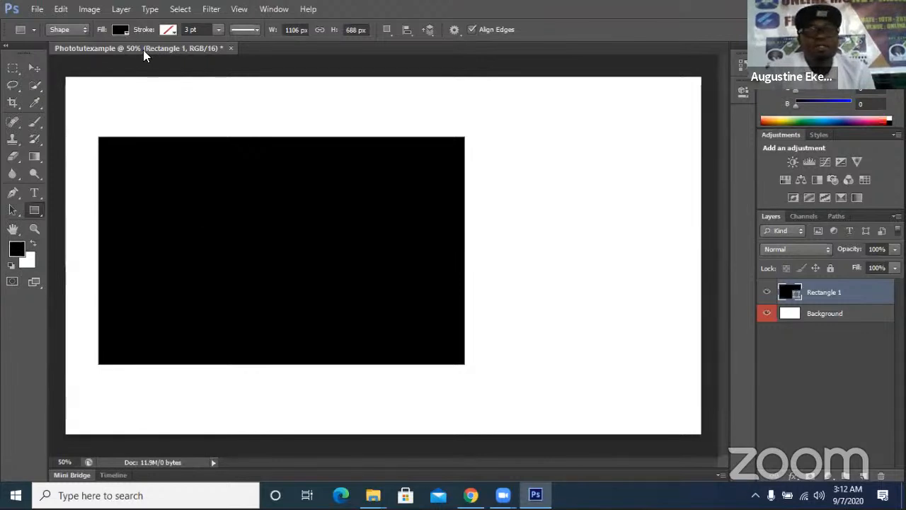
Set the rectangle shape's fill colour to a dark navy blue swatch
left_click(125, 32)
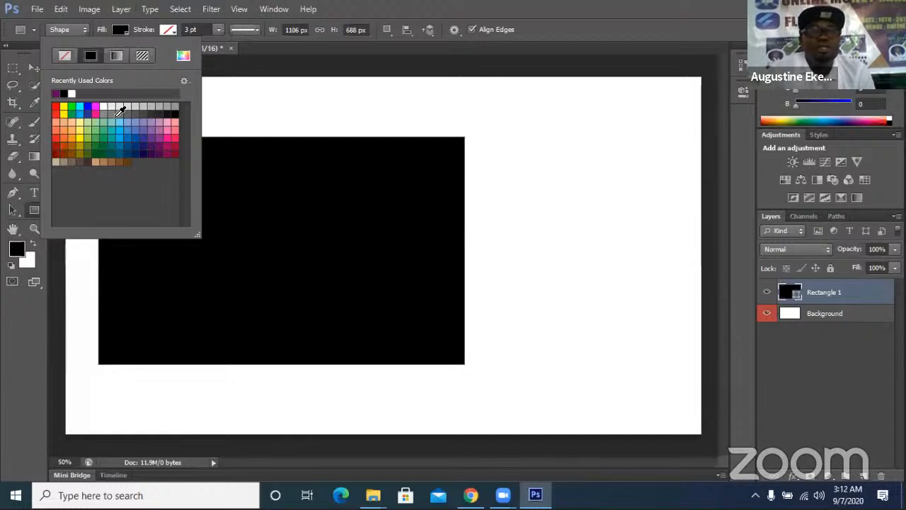
left_click(143, 152)
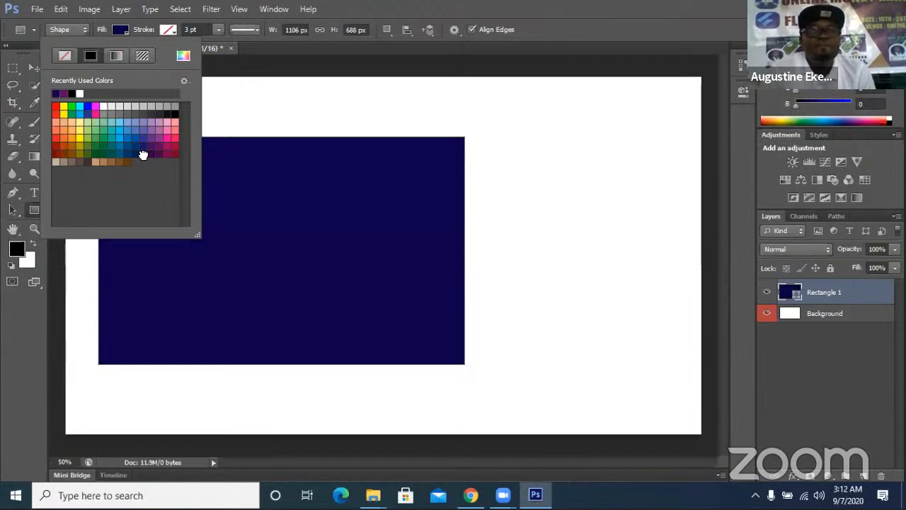
left_click(253, 207)
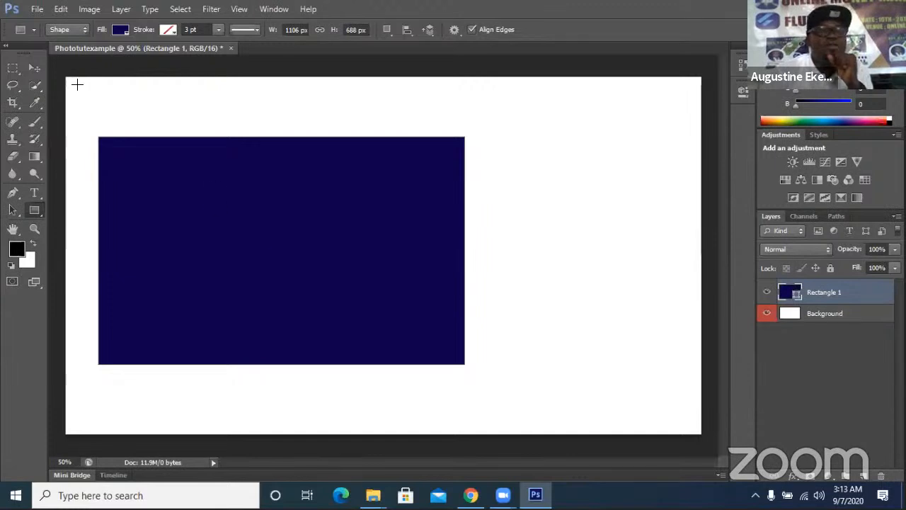
Move the rectangle slightly right and up with the Move tool, centring it at about X 733, Y 502 px, and keep its layer selected
left_click(33, 68)
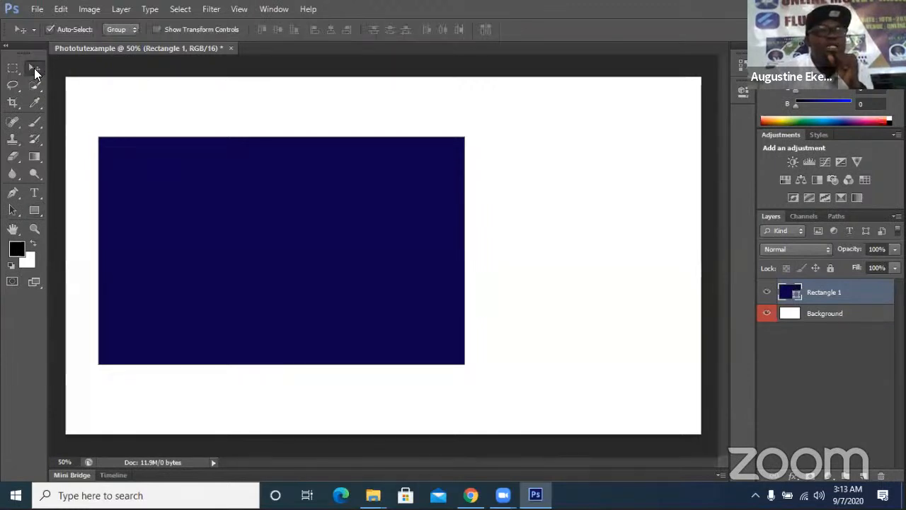
left_click_drag(269, 251, 380, 289)
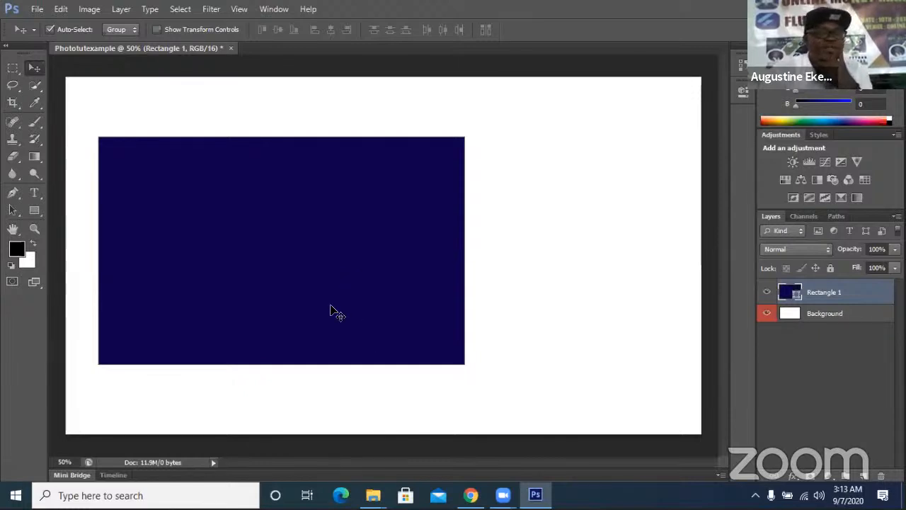
left_click_drag(293, 226, 312, 253)
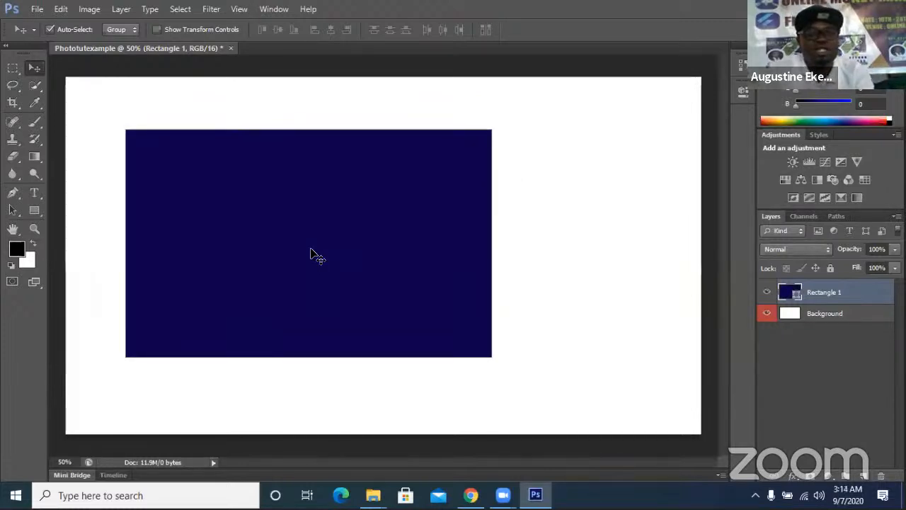
left_click(325, 253)
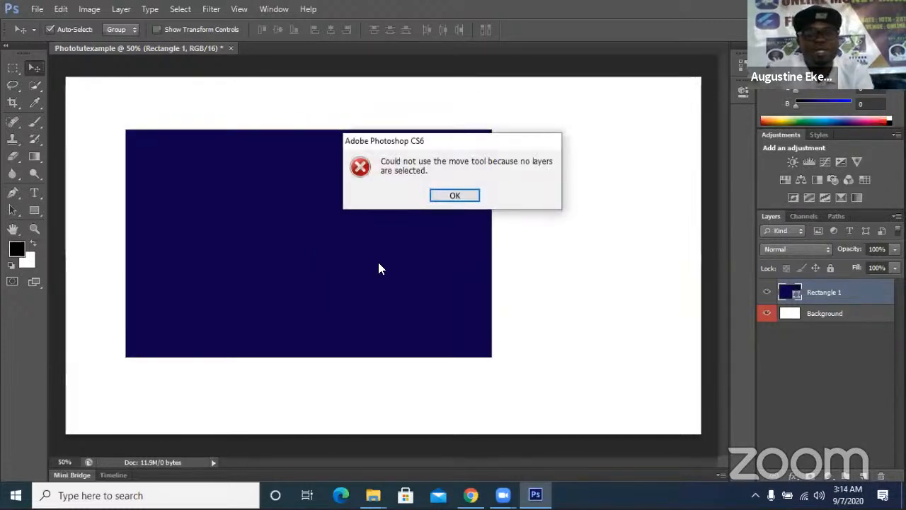
left_click(438, 203)
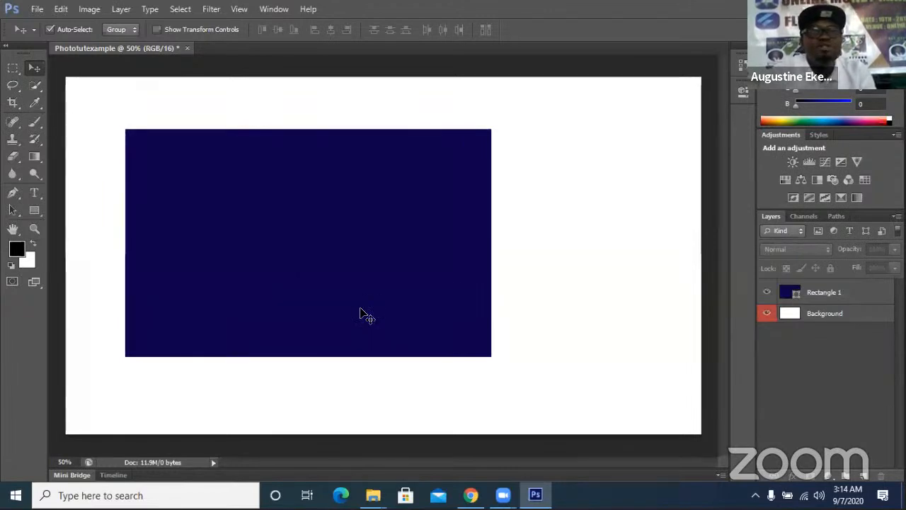
left_click(345, 245)
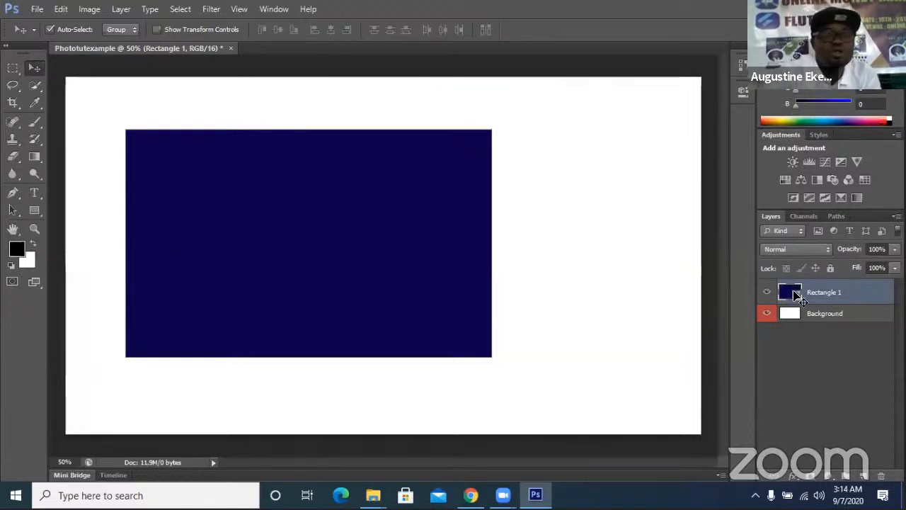
Try scaling the rectangle to about 85% width and 84% height and rotating it about -35.6° with Free Transform, and cancel the transform
key("ctrl+t")
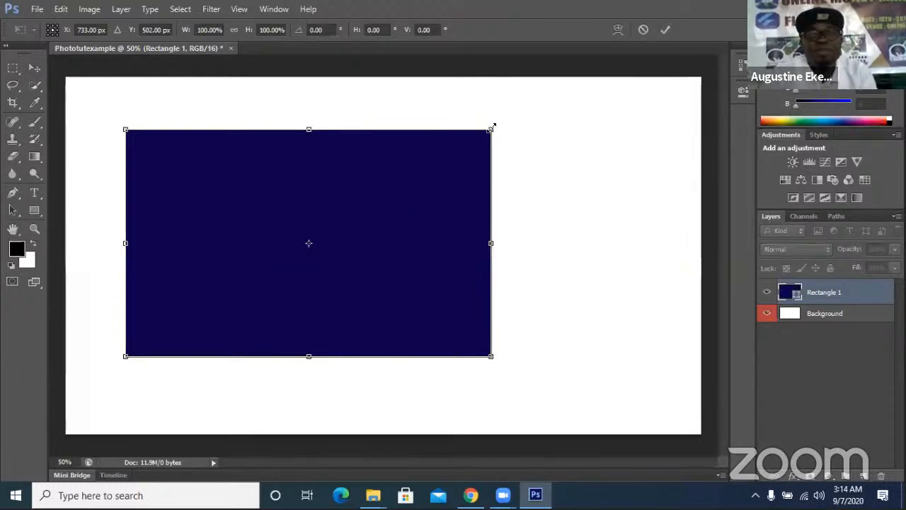
left_click_drag(490, 129, 455, 165)
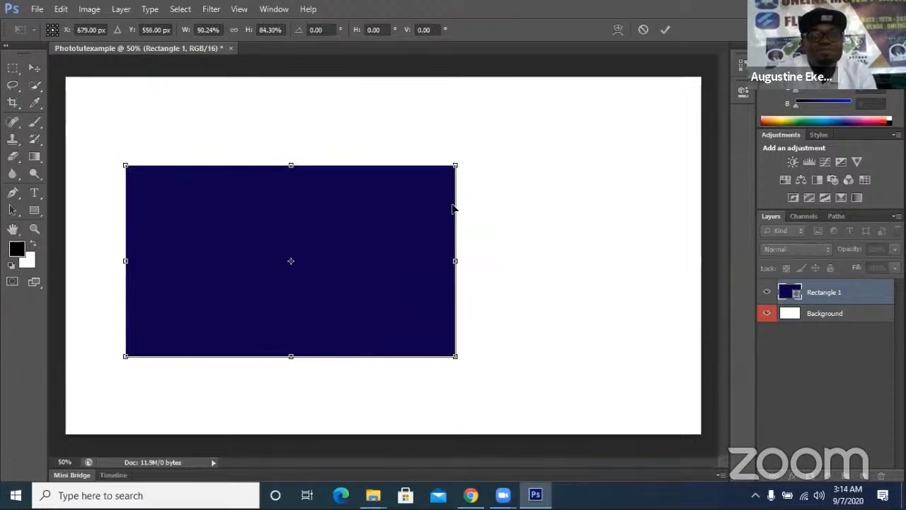
left_click_drag(458, 261, 437, 262)
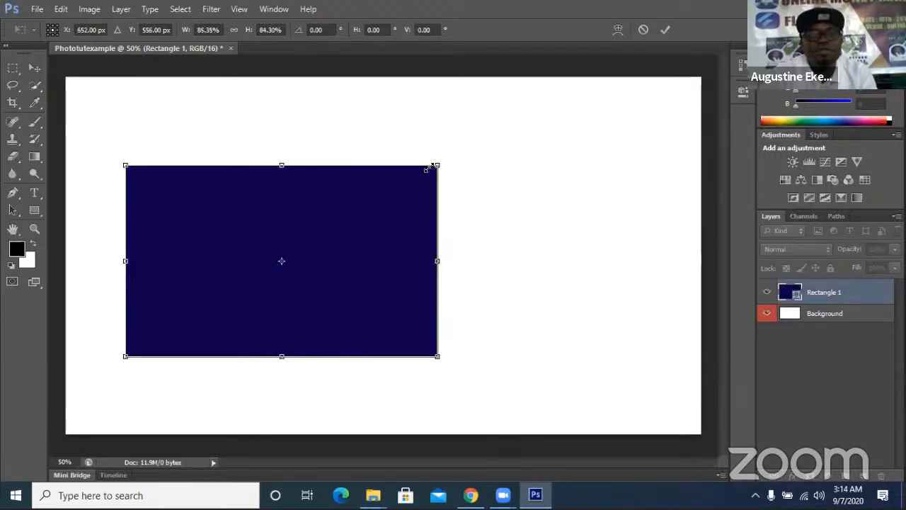
left_click_drag(417, 139, 339, 113)
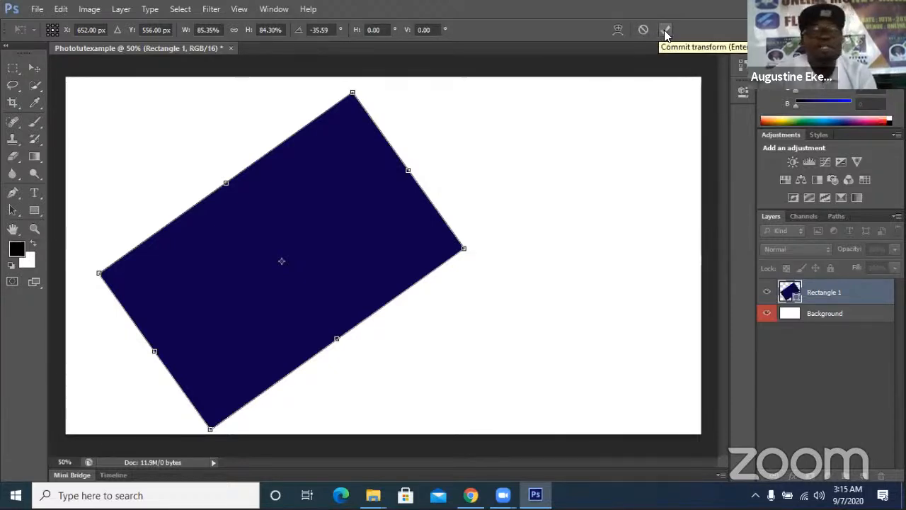
left_click(641, 30)
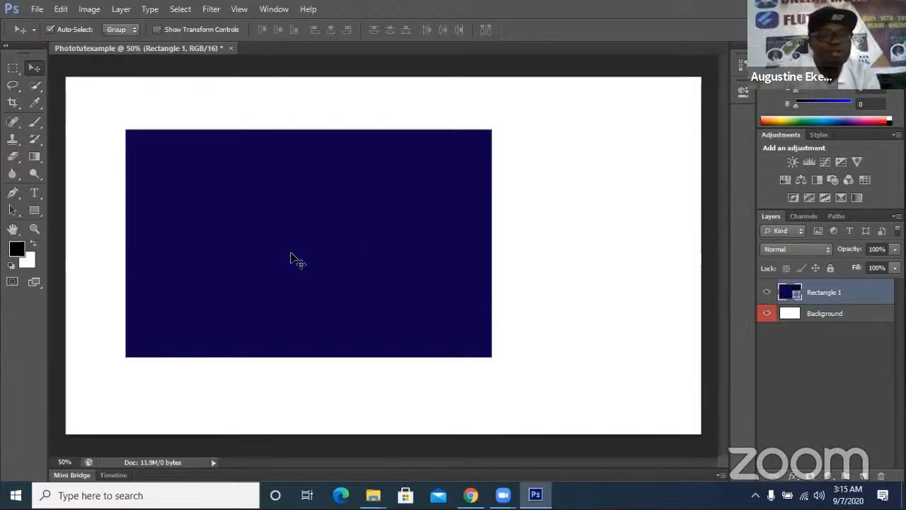
Try a 50% horizontal scale on the rectangle in Free Transform, set it back to 100%, and cancel the transform
key("ctrl+t")
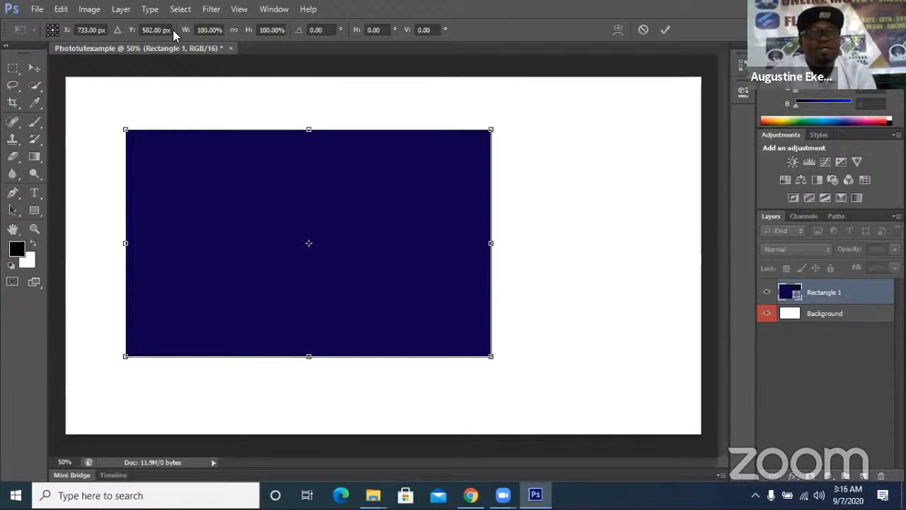
left_click(216, 30)
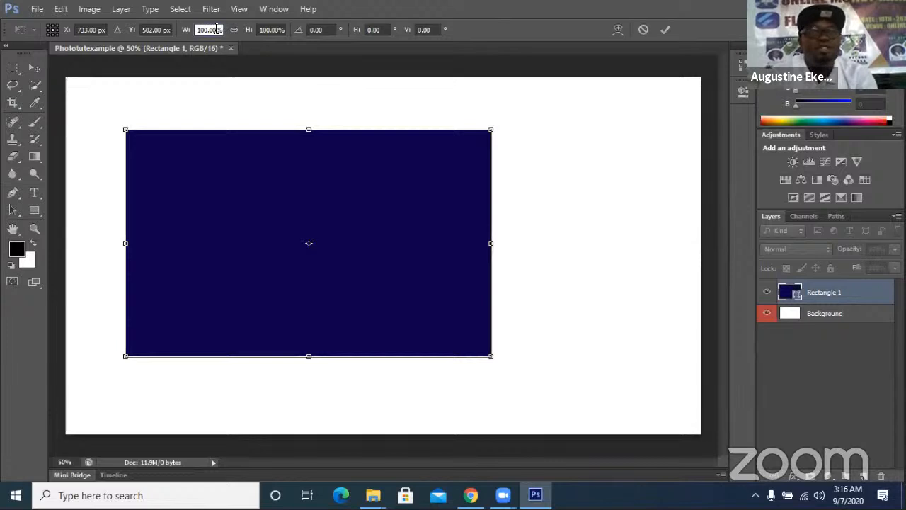
double_click(216, 30)
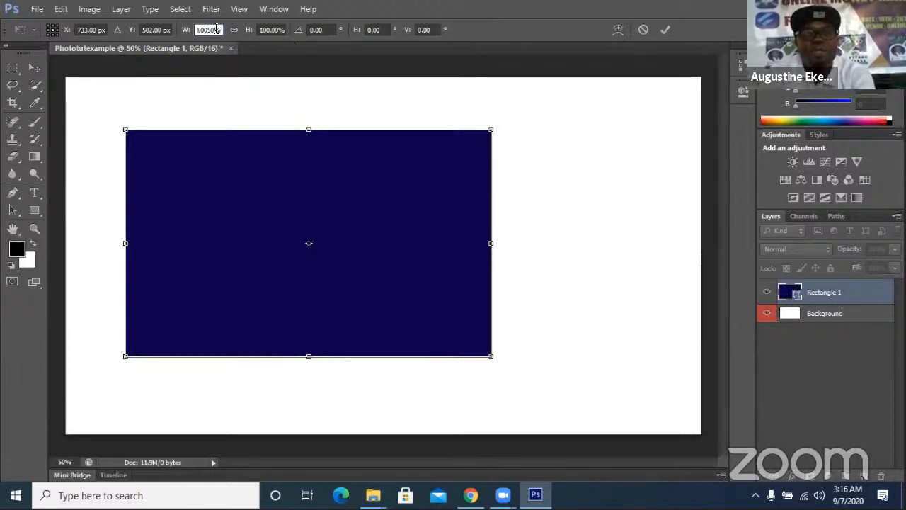
left_click_drag(219, 24, 182, 34)
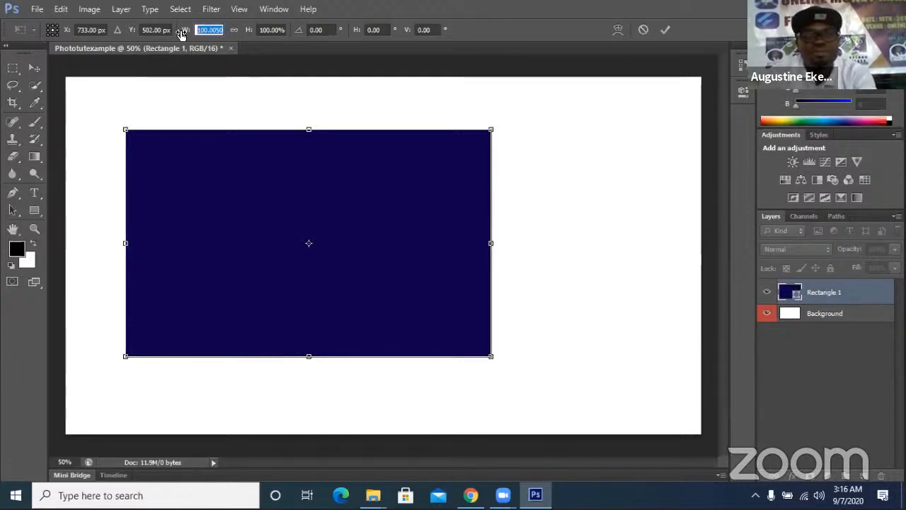
type("50")
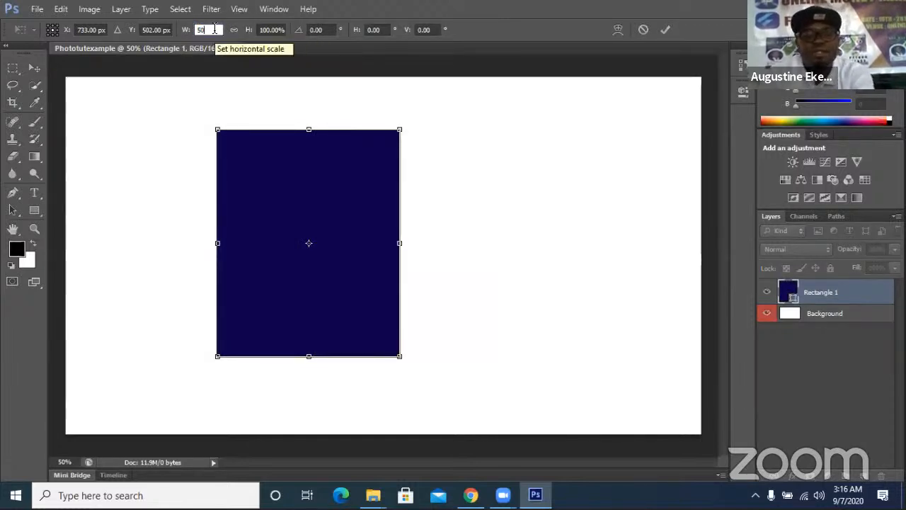
key("Return")
type("100")
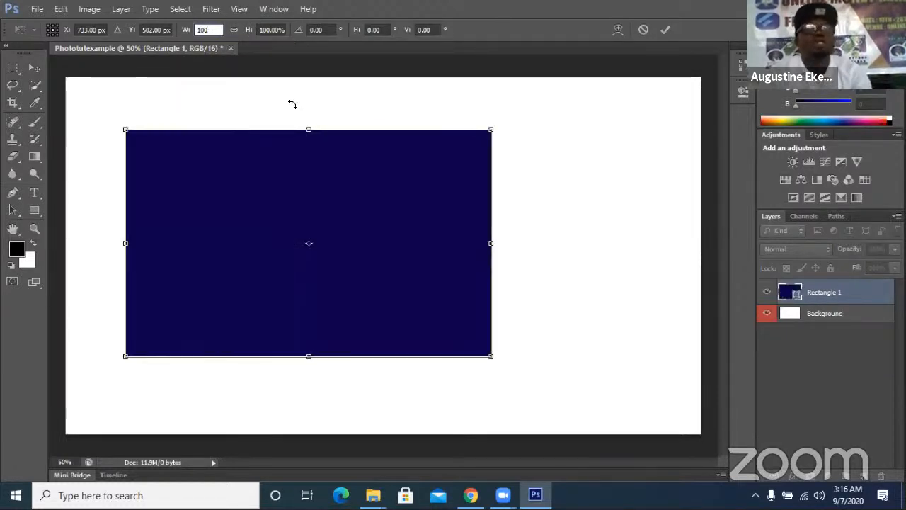
left_click(642, 30)
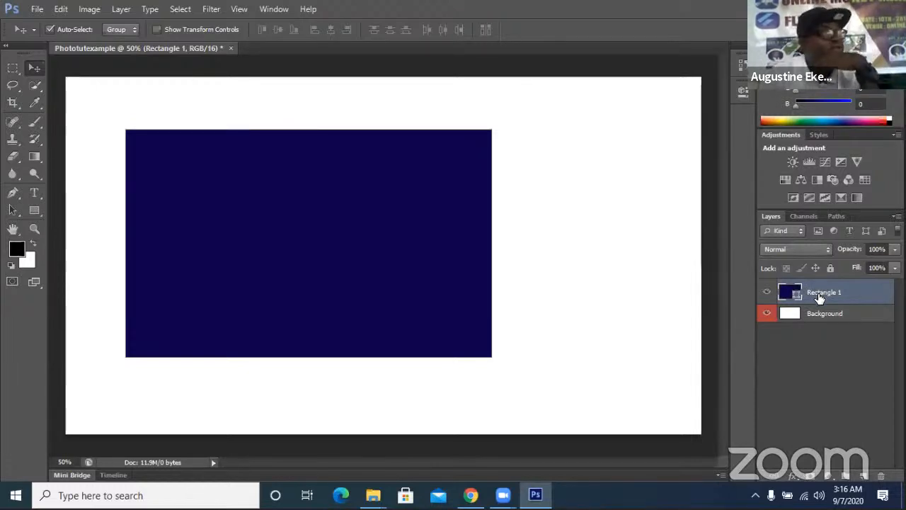
Add a Drop Shadow layer effect to the rectangle with 12% spread and a size of 117 px
left_click(794, 476)
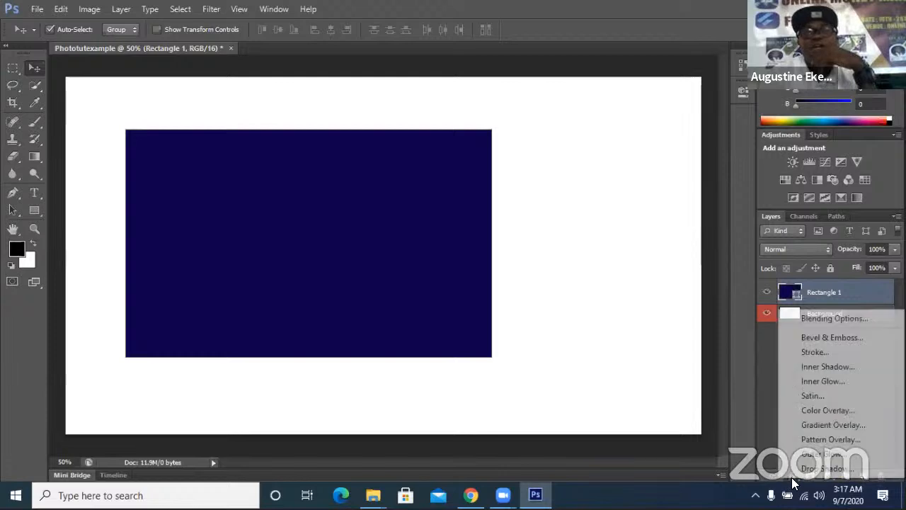
left_click(829, 318)
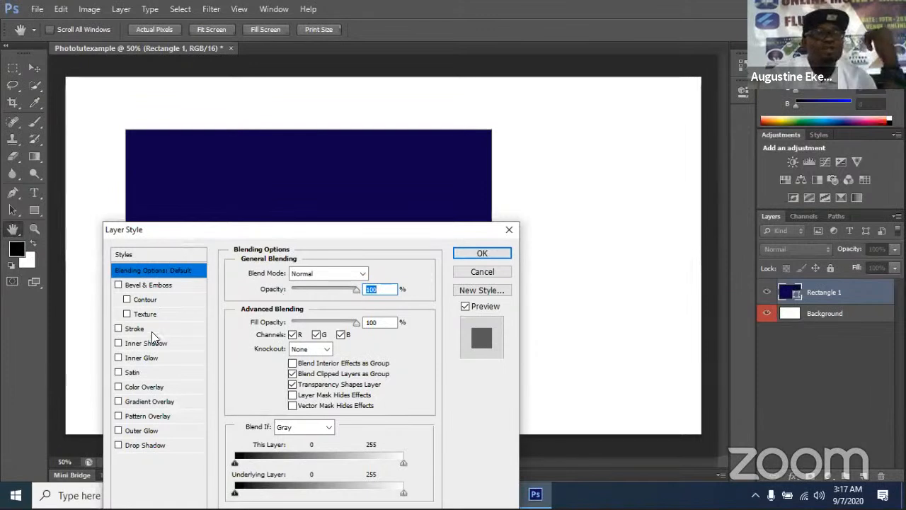
left_click(115, 444)
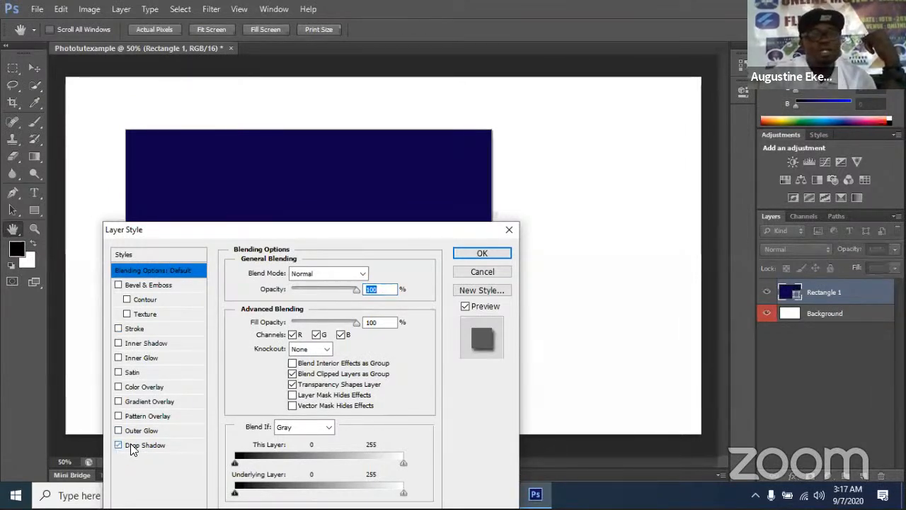
left_click(130, 443)
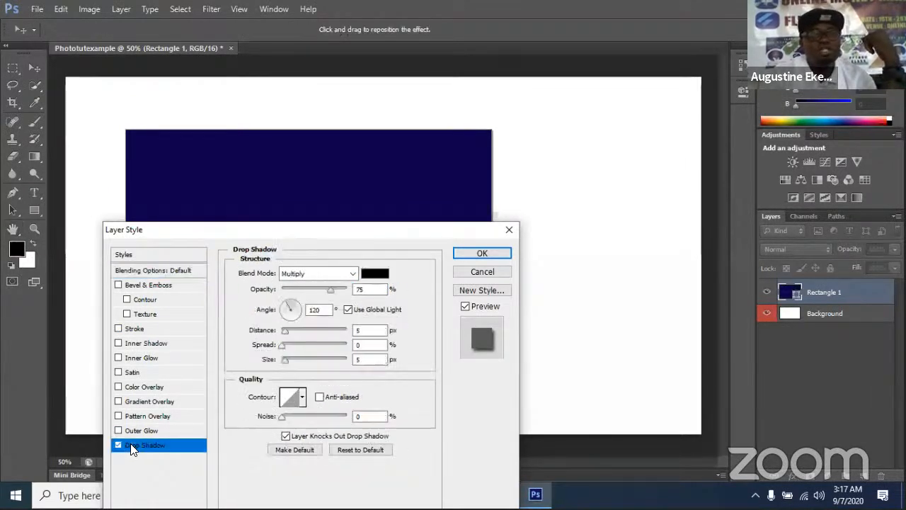
left_click(288, 344)
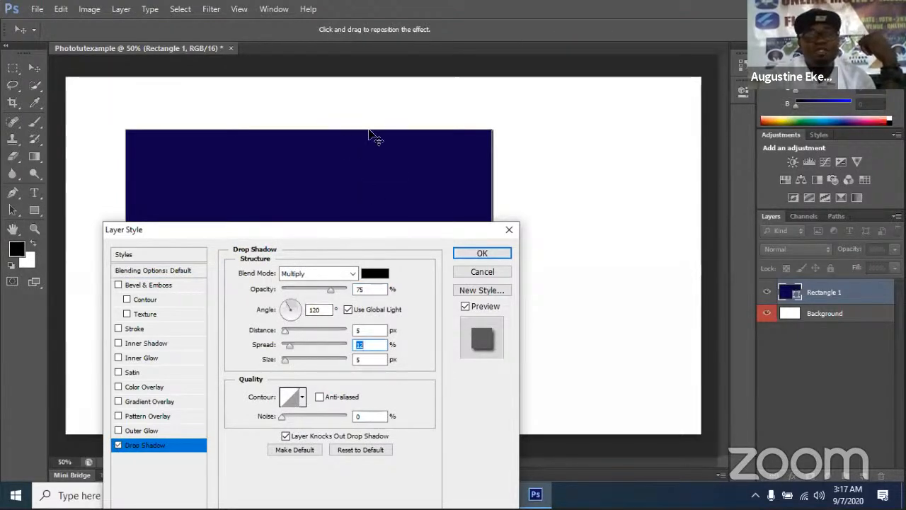
left_click(313, 359)
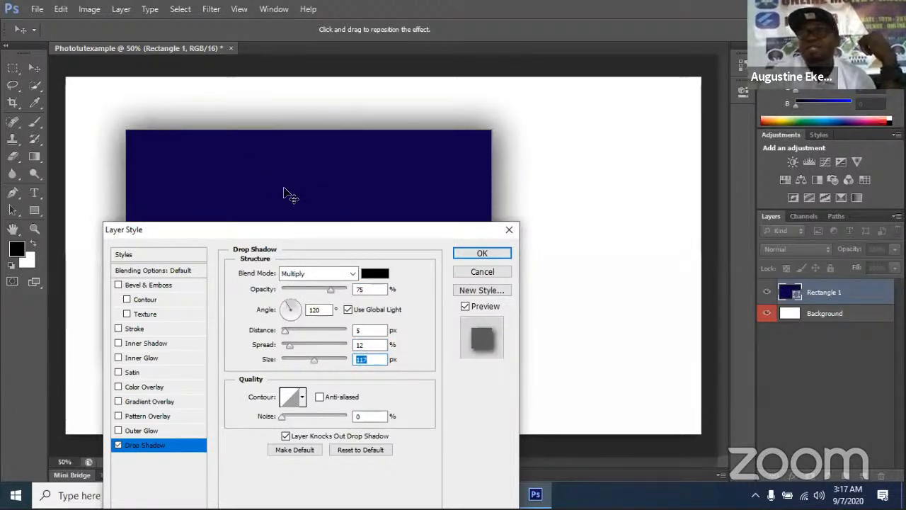
Add a Stroke layer effect to the rectangle and set its colour to red e61515
left_click(131, 325)
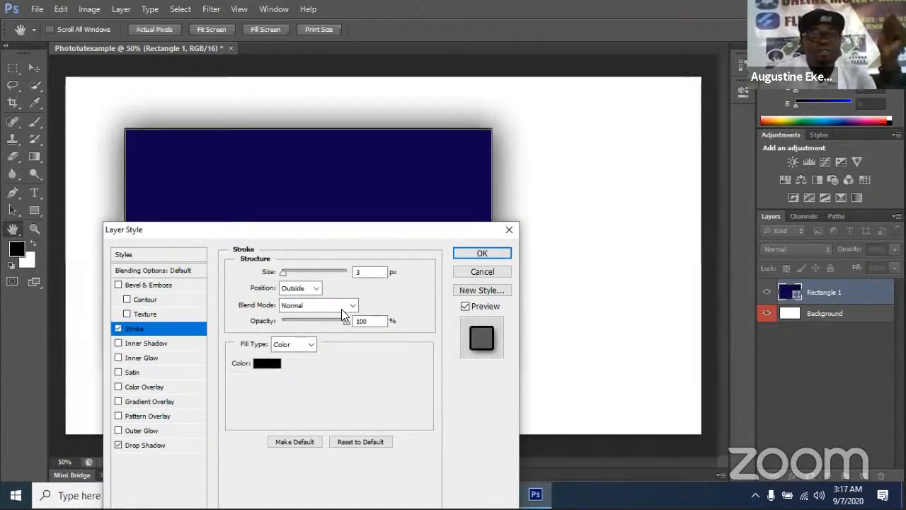
left_click(267, 364)
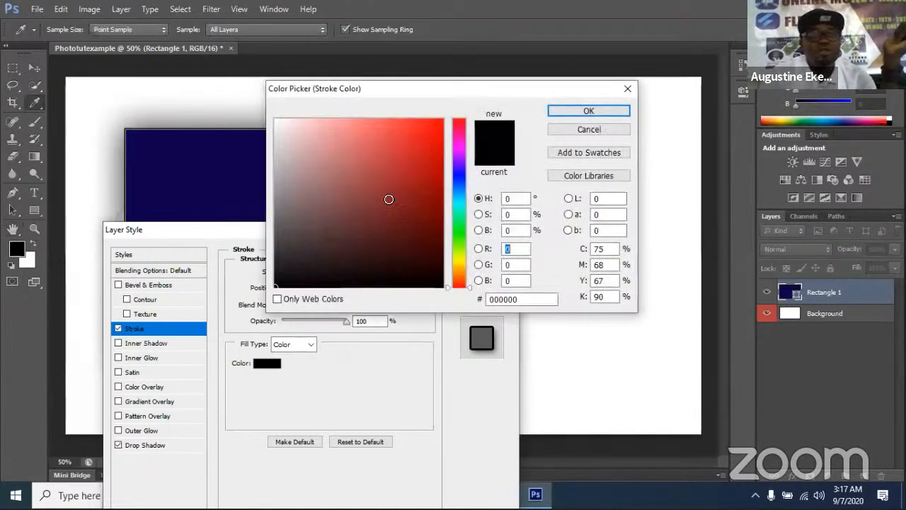
left_click(427, 135)
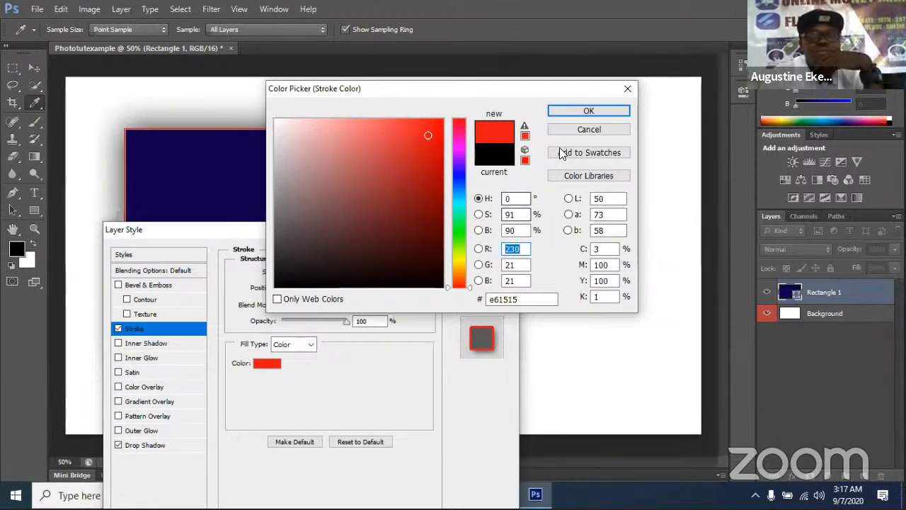
left_click(587, 112)
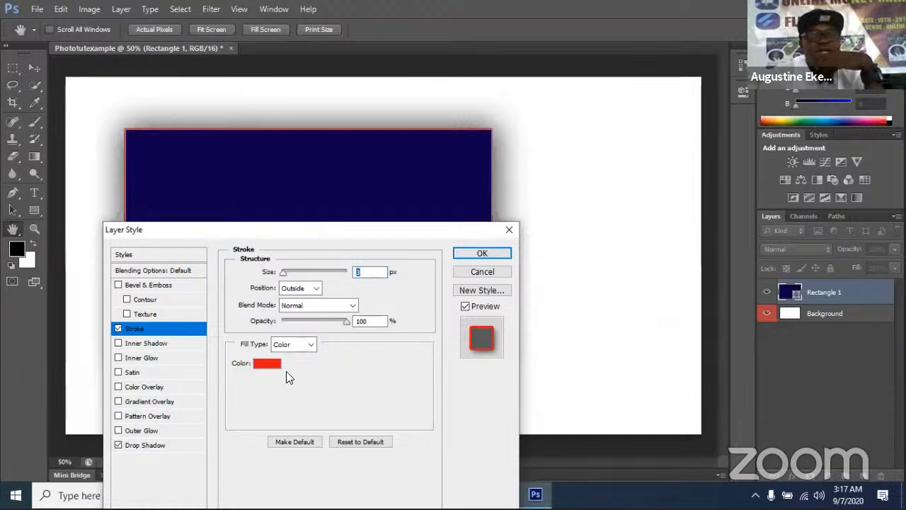
Preview a Pattern Overlay on the rectangle, turn it off again, and apply the layer style
left_click(118, 416)
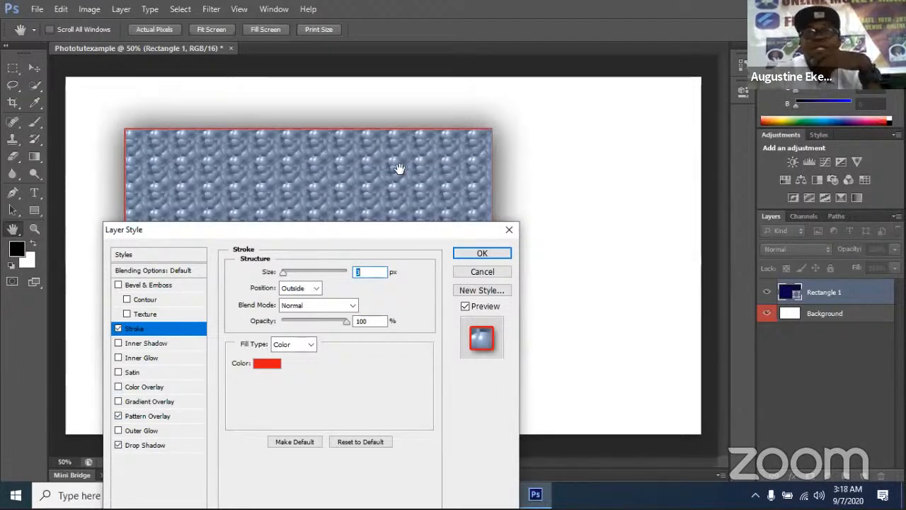
left_click(118, 416)
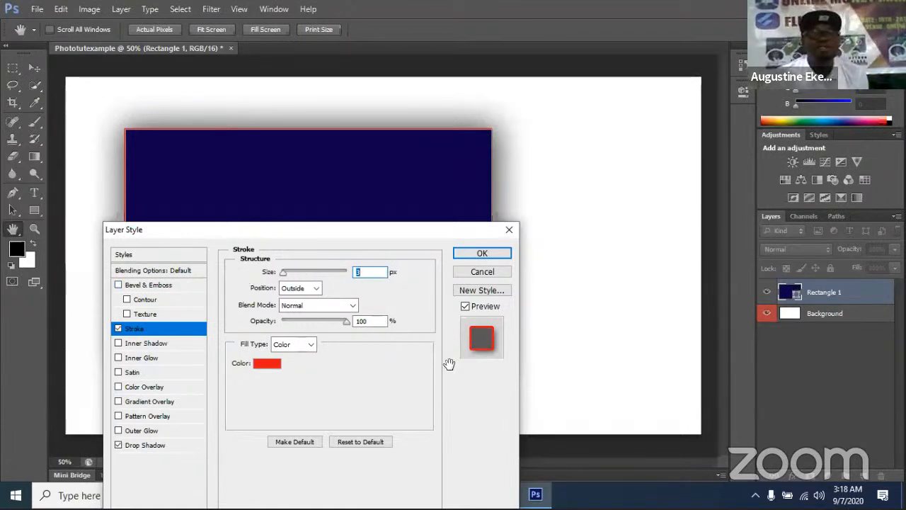
left_click(503, 256)
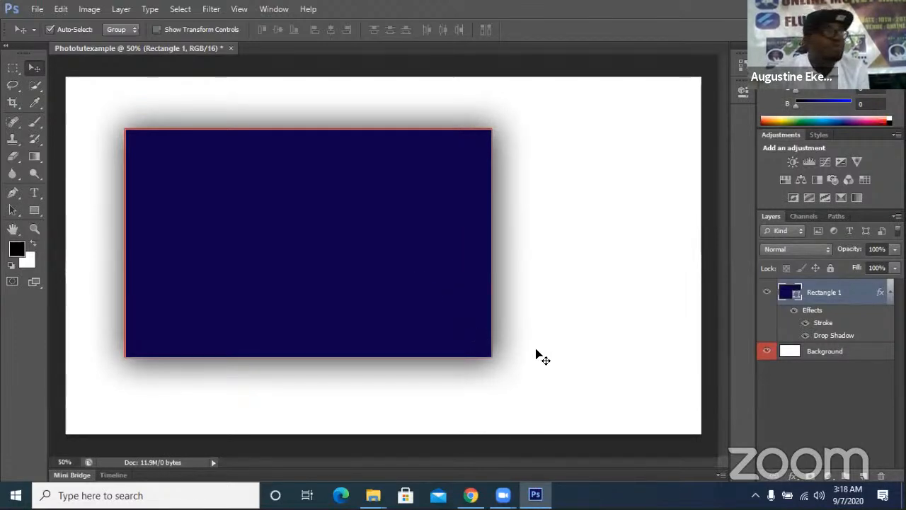
Place the image IMG_6921 from the STUDIO PIXS folder into the document
left_click(37, 10)
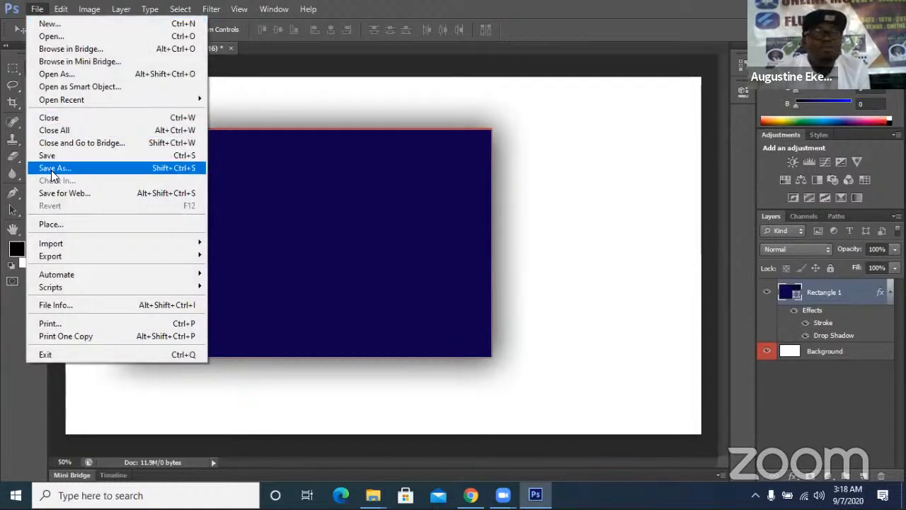
left_click(52, 224)
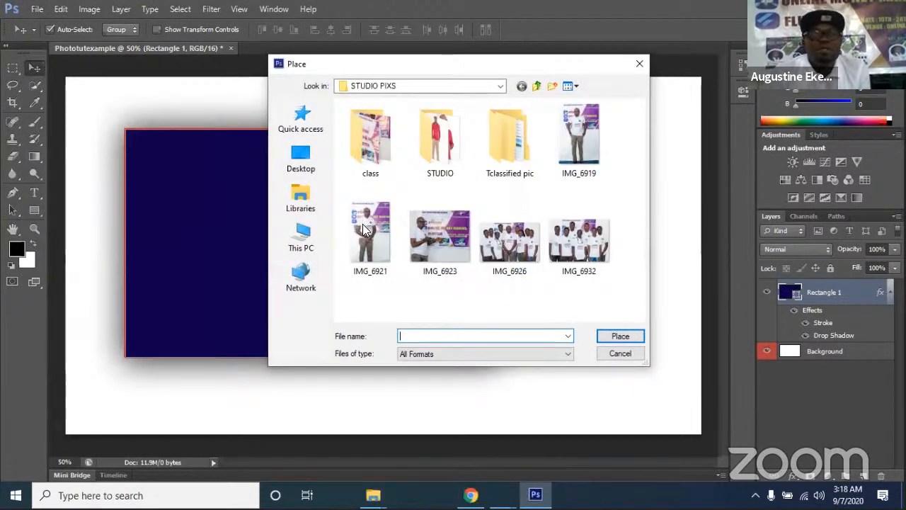
left_click(363, 224)
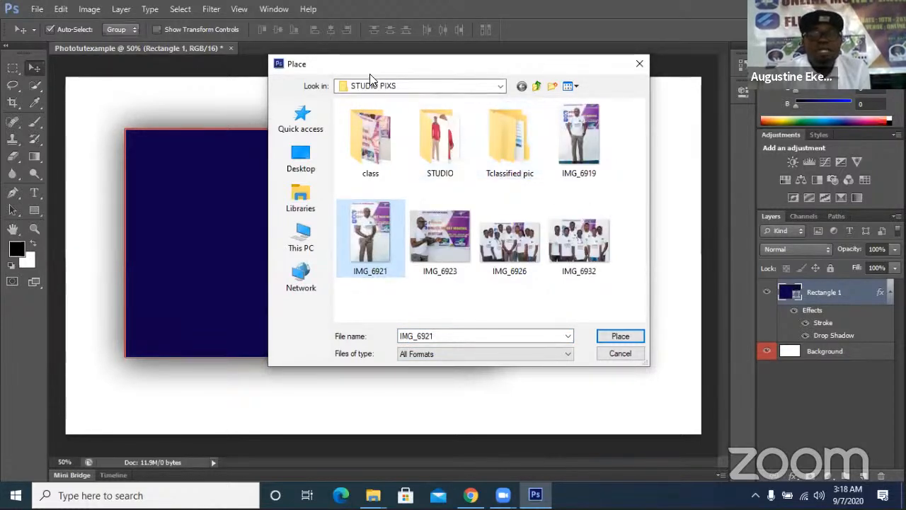
left_click_drag(441, 61, 322, 58)
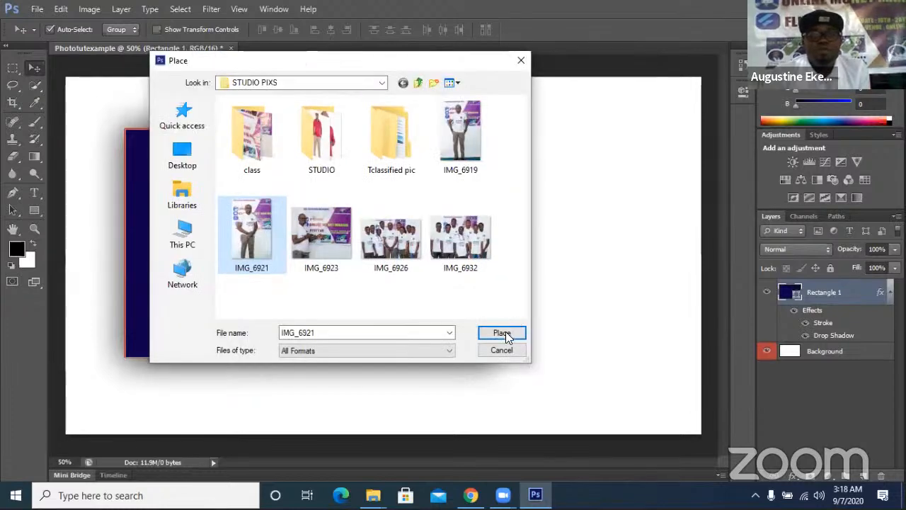
left_click(503, 334)
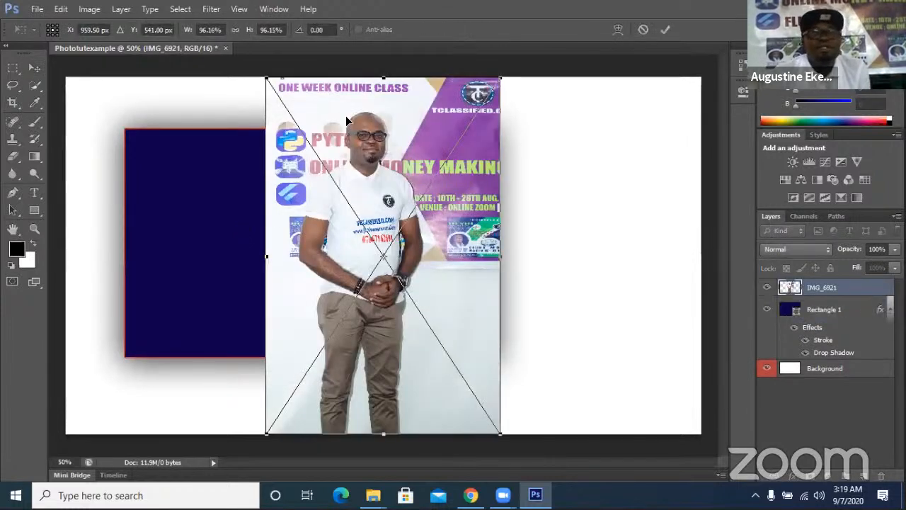
Scale the placed photo to about 45% width and 39% height so it sits inside the navy rectangle, and commit the placement
left_click_drag(265, 78, 314, 194)
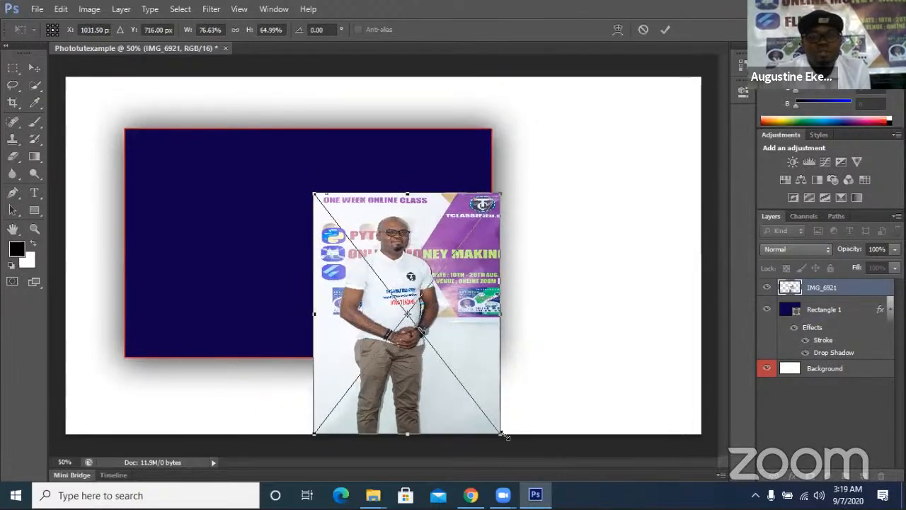
left_click_drag(500, 434, 448, 317)
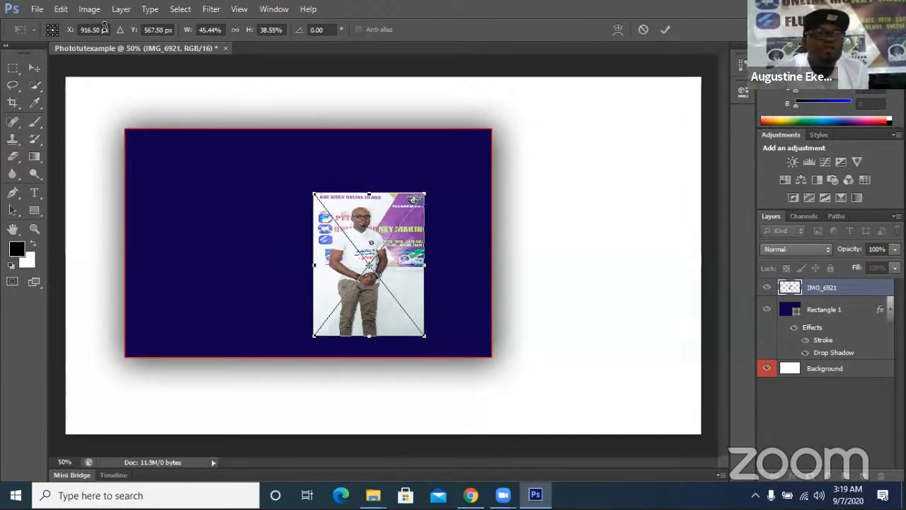
left_click(37, 8)
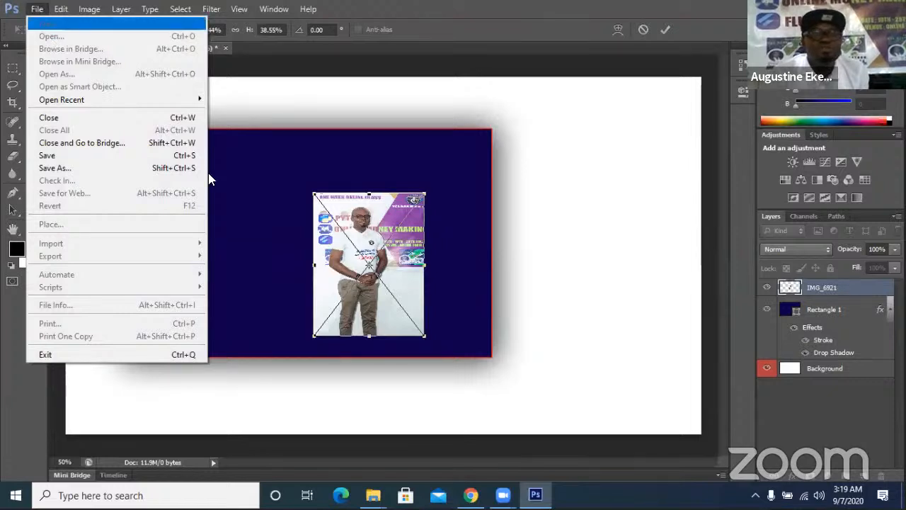
left_click(297, 231)
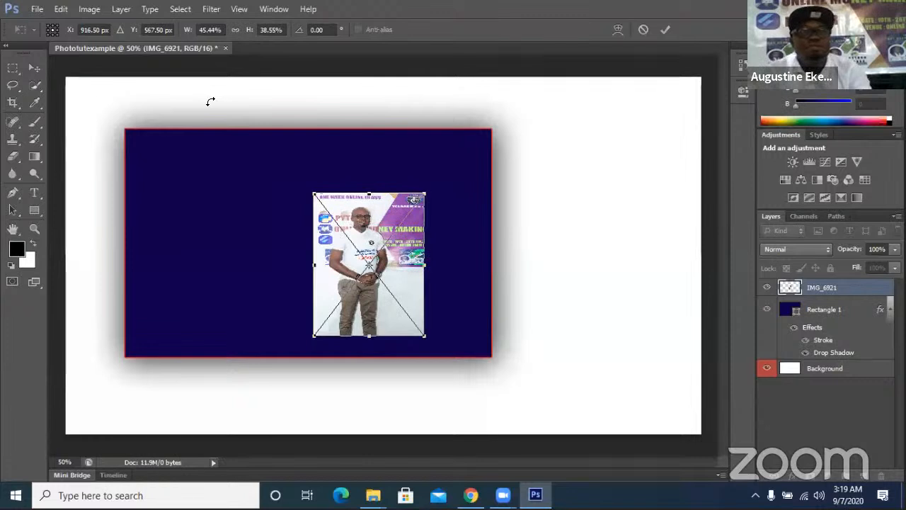
key("Return")
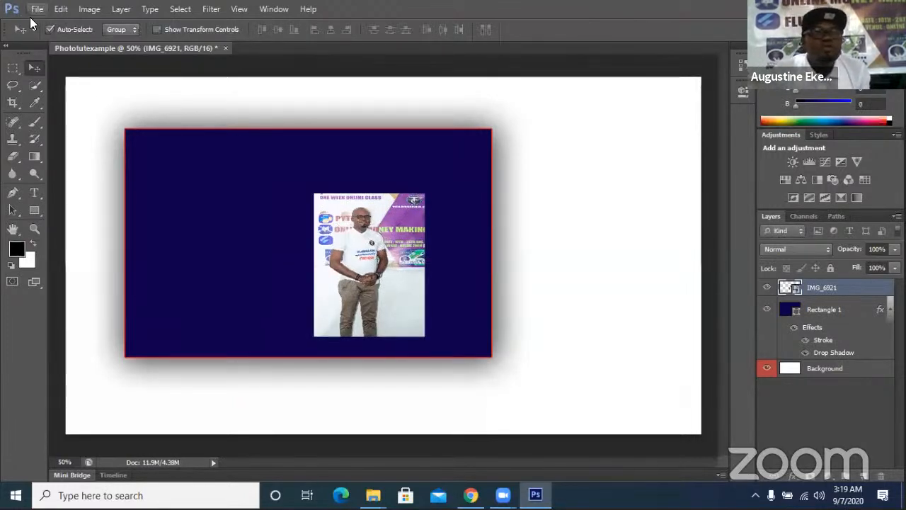
Open the group photo IMG_6932 from the STUDIO PIXS folder as a separate document
left_click(35, 10)
left_click(45, 35)
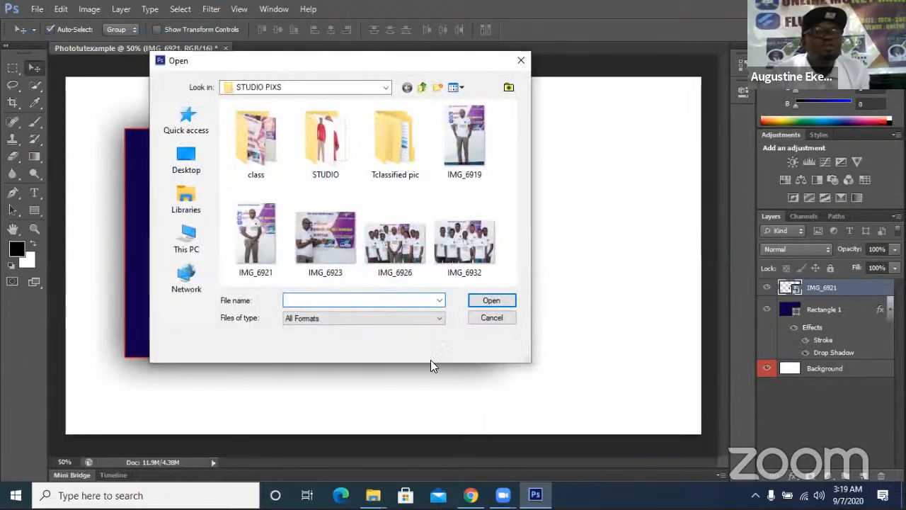
left_click(464, 245)
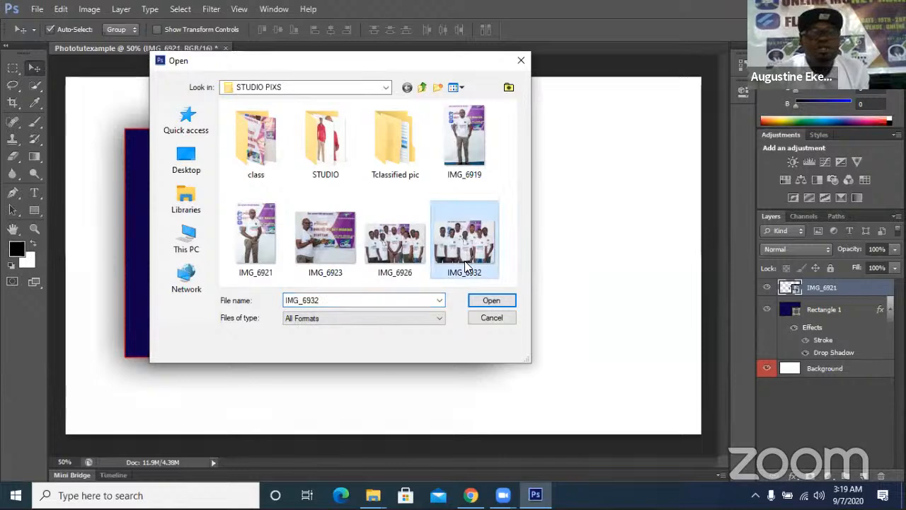
left_click(492, 300)
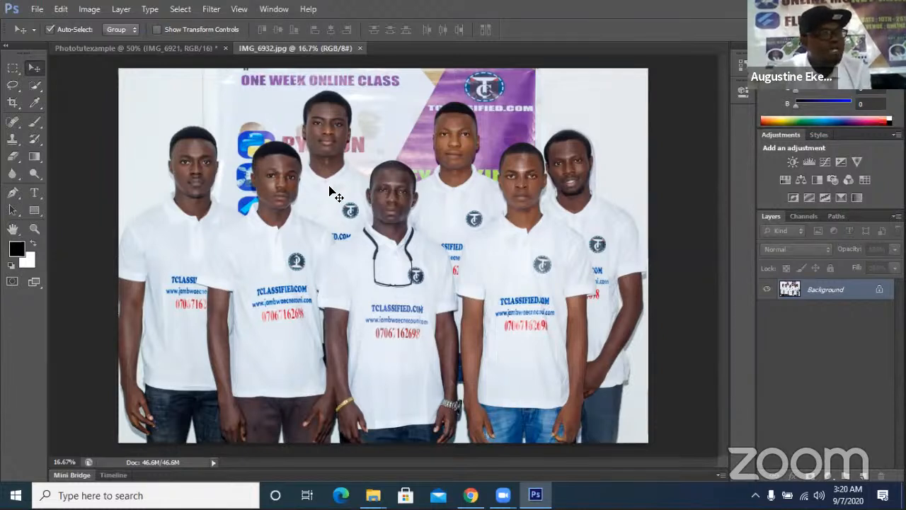
Add the text "Tclassified. com Cre" to the group photo and move it fully into view across the top of the banner
left_click(33, 193)
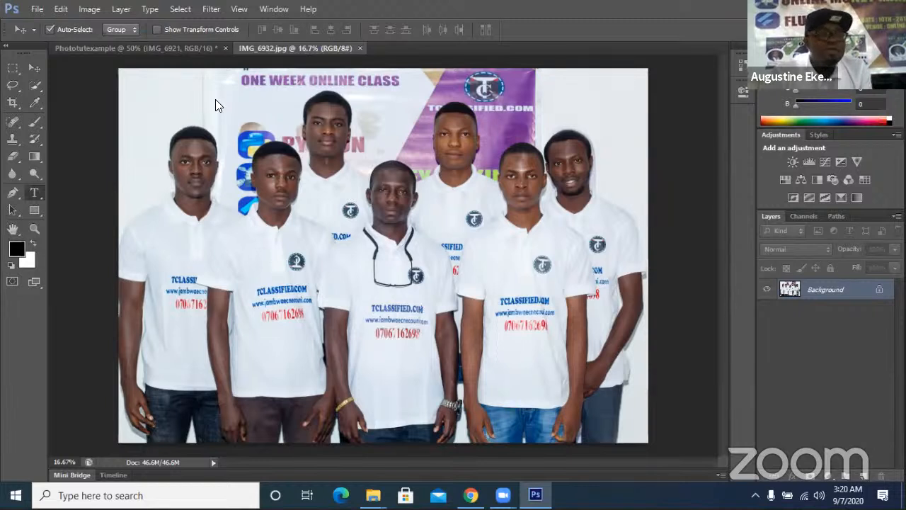
left_click(33, 191)
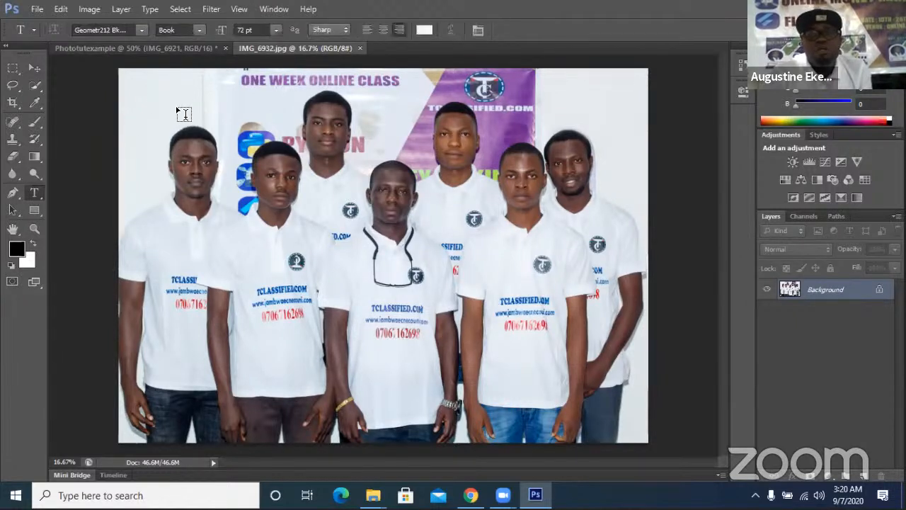
left_click(168, 106)
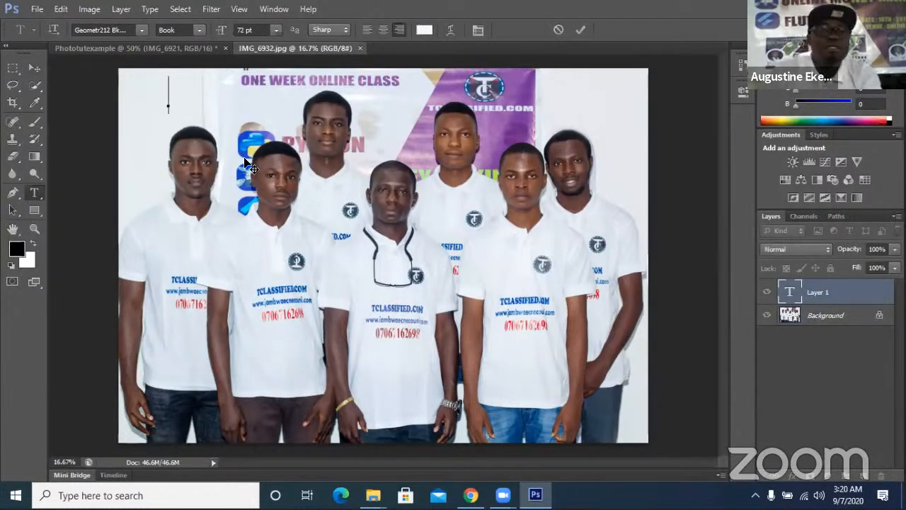
type("TC")
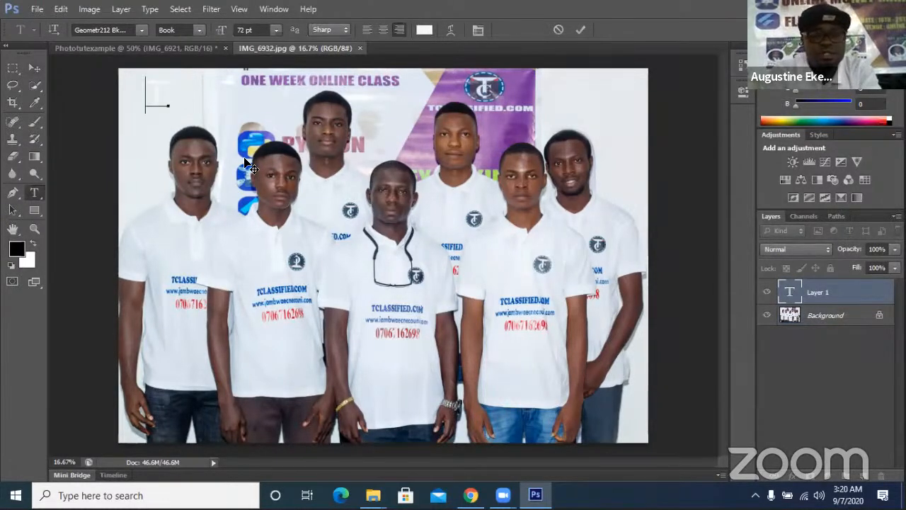
type("LA")
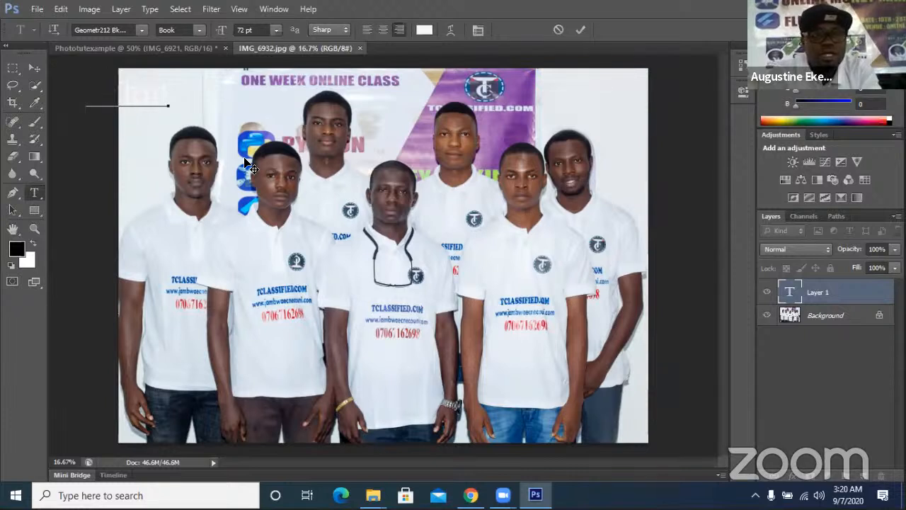
type("SS")
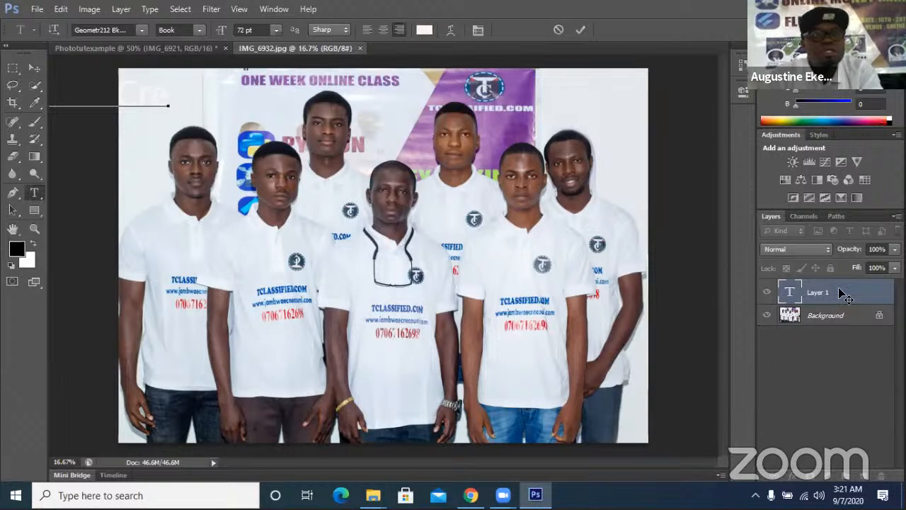
left_click(34, 69)
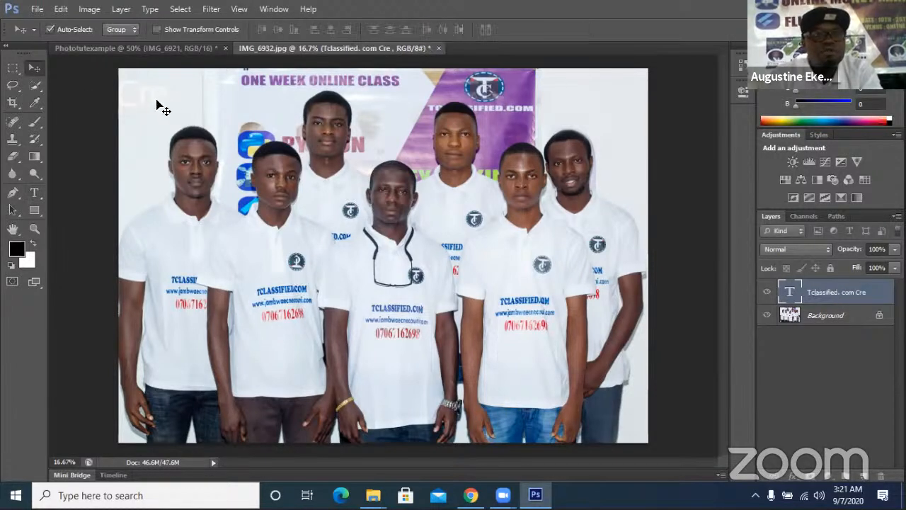
left_click_drag(161, 110, 527, 116)
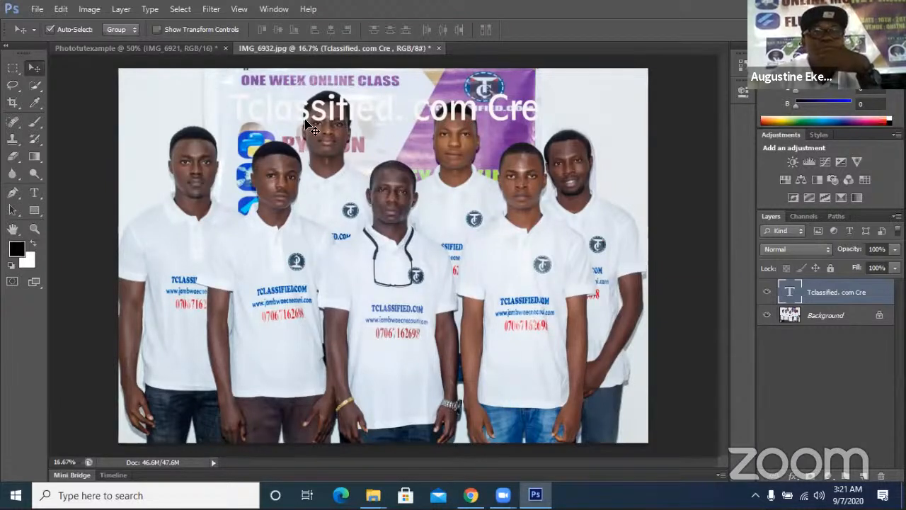
left_click(34, 192)
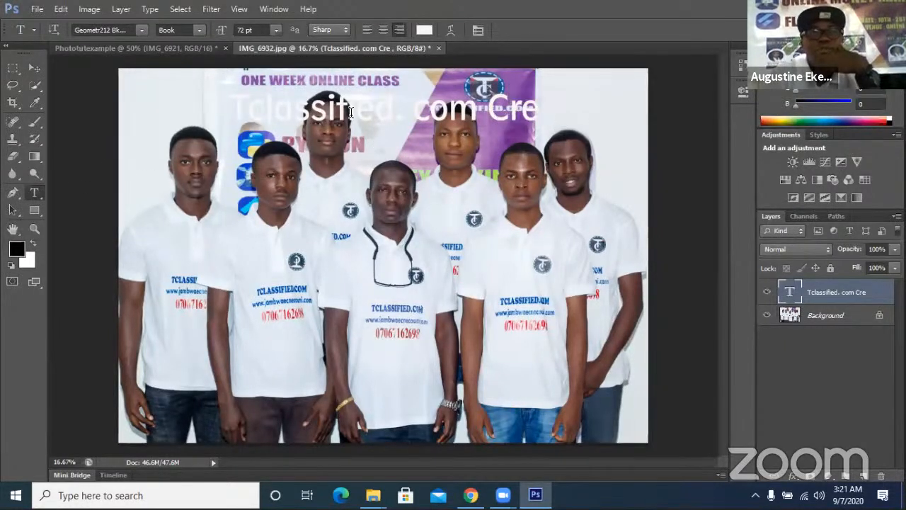
left_click(554, 118)
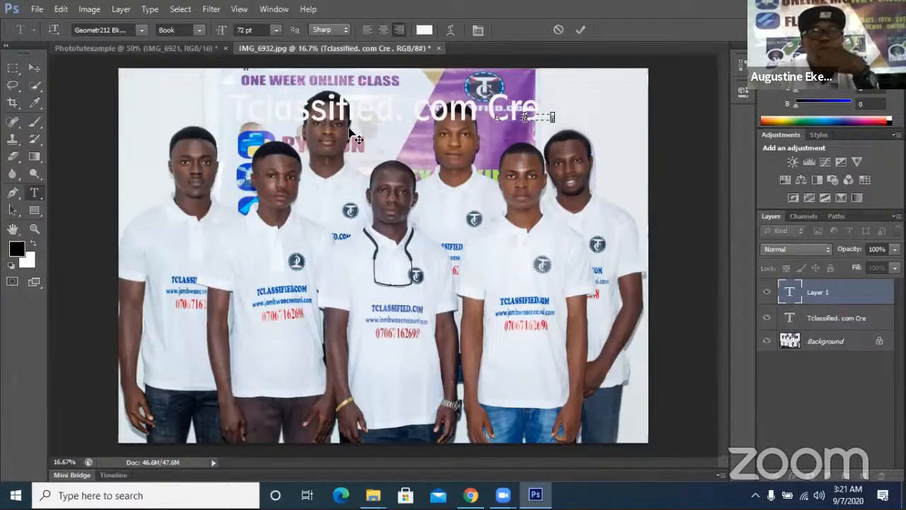
left_click(849, 300)
right_click(848, 300)
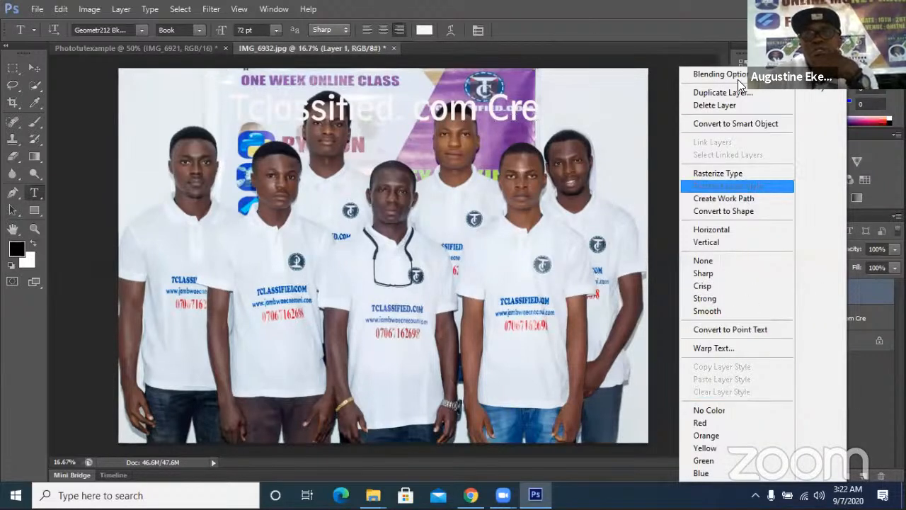
left_click(729, 106)
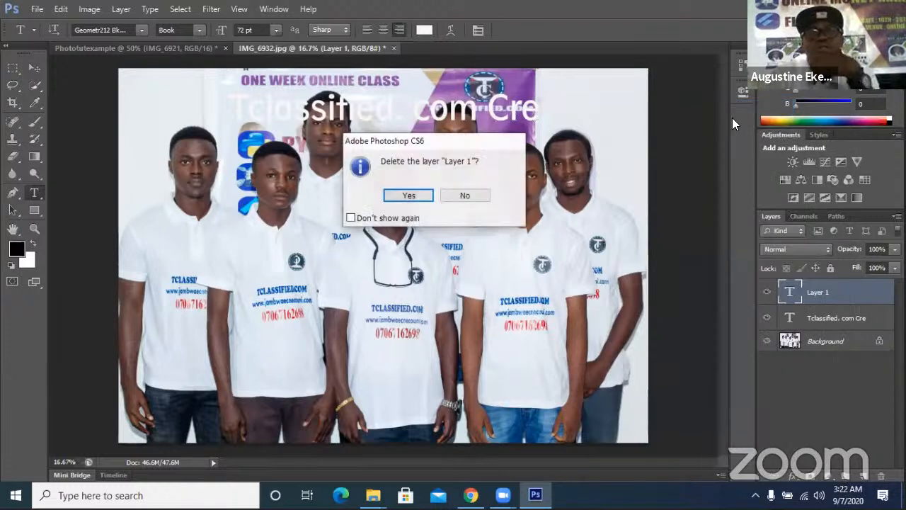
left_click(410, 196)
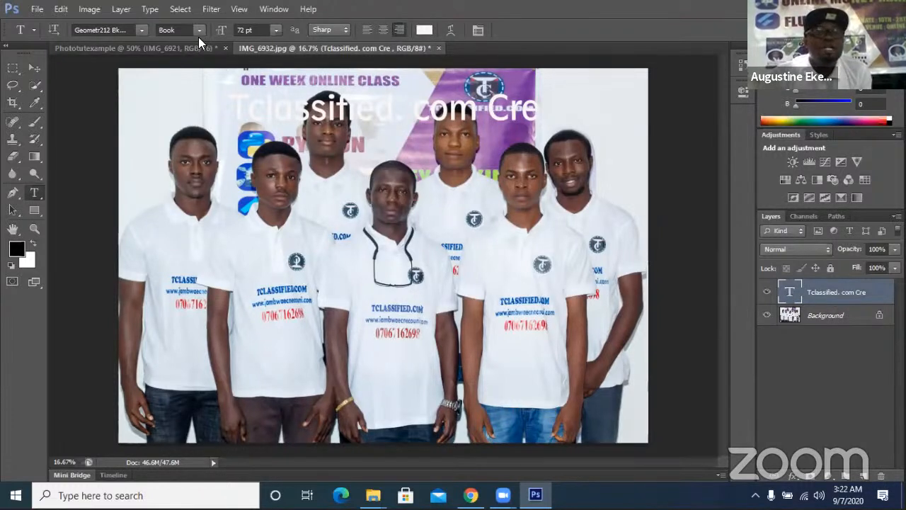
Change the colour of the "Tclassified. com Cre" text to red ed1a1a
left_click(425, 30)
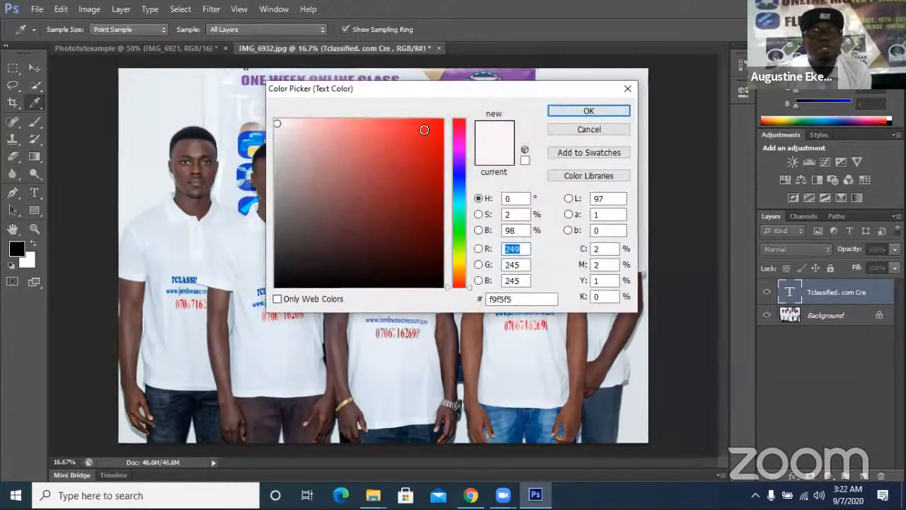
left_click(424, 130)
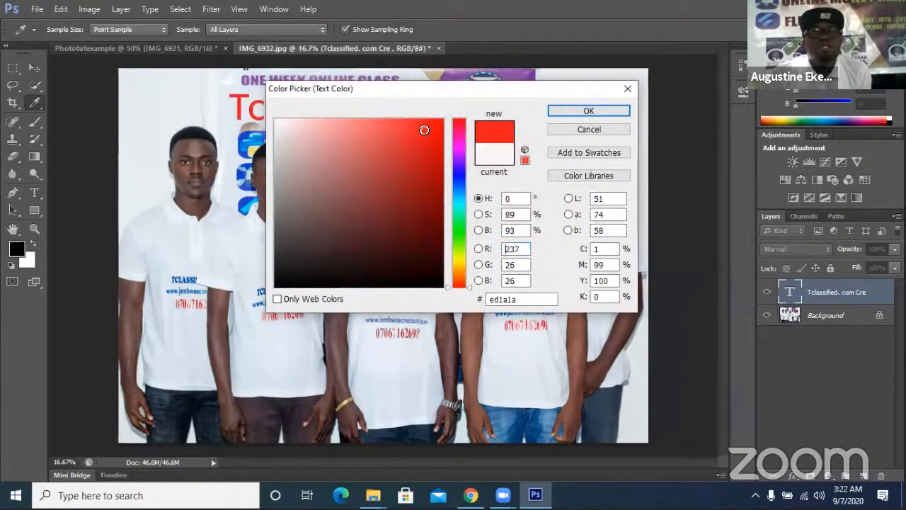
left_click(598, 113)
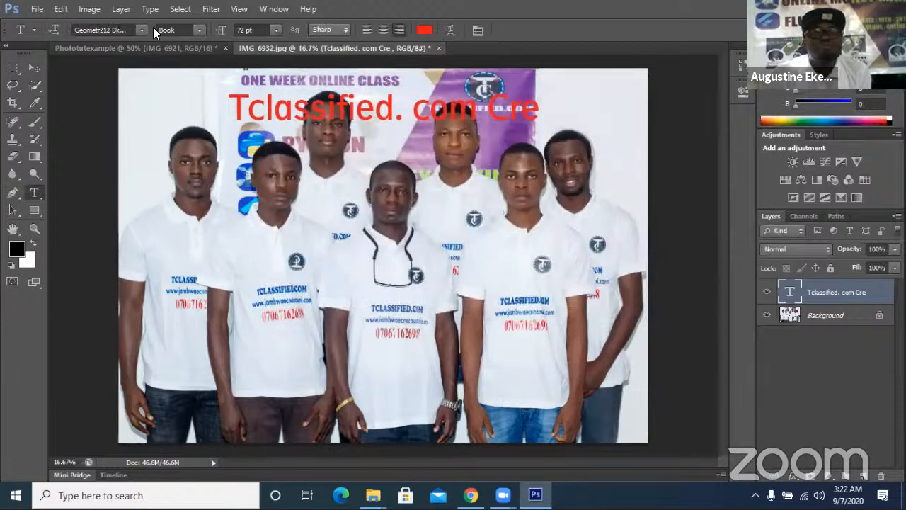
Set the text size to 36 pt and move the text to the upper-left corner of the group photo
left_click(276, 30)
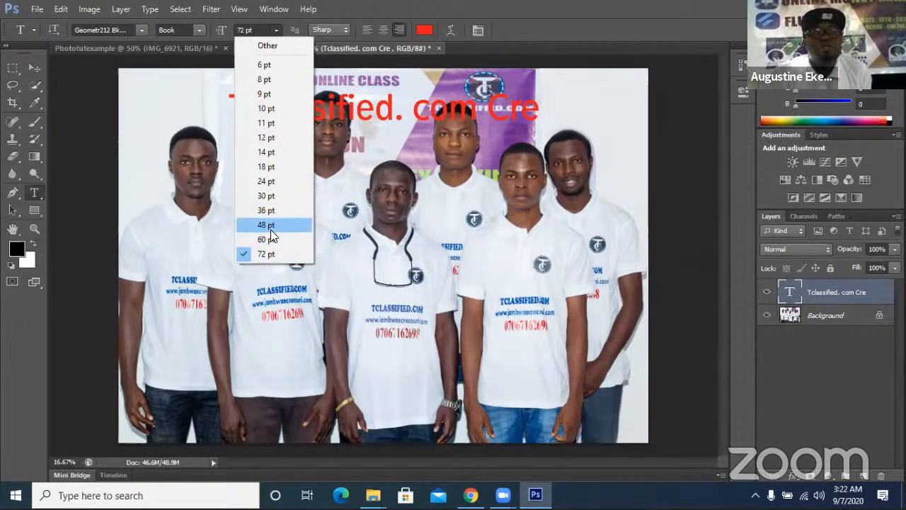
left_click(270, 211)
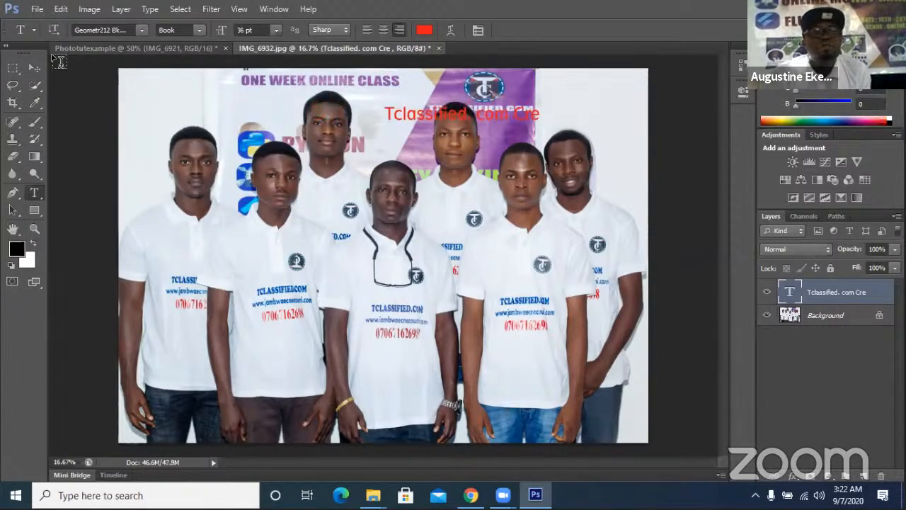
left_click(34, 68)
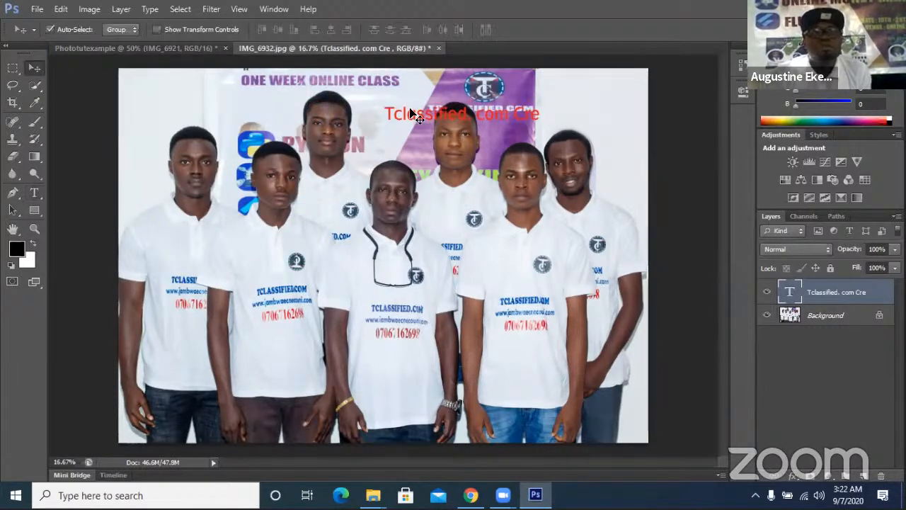
left_click_drag(421, 117, 129, 99)
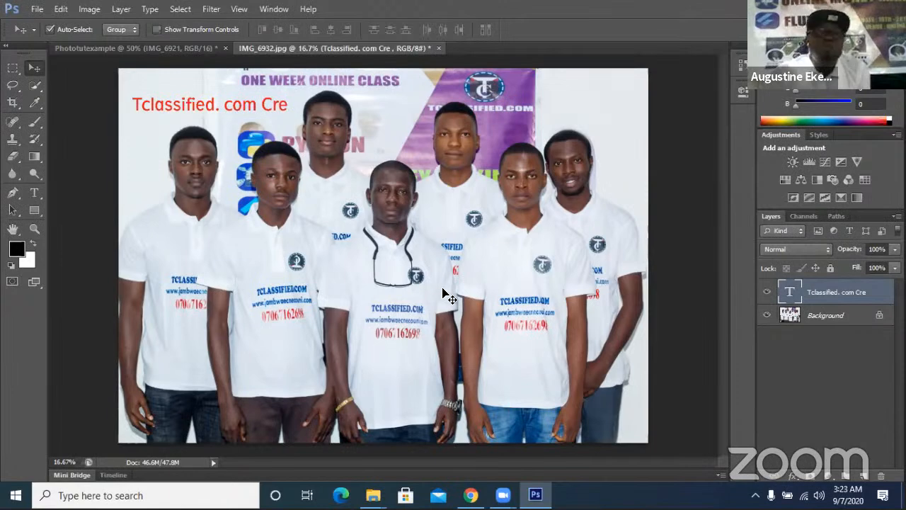
Add a Brightness/Contrast adjustment layer above the text layer, with brightness -61 and contrast -3
left_click(120, 10)
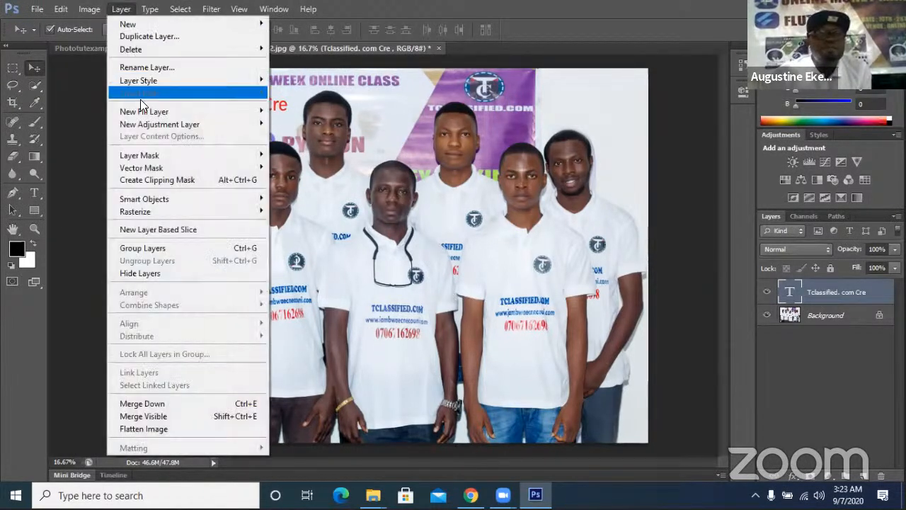
mouse_move(143, 123)
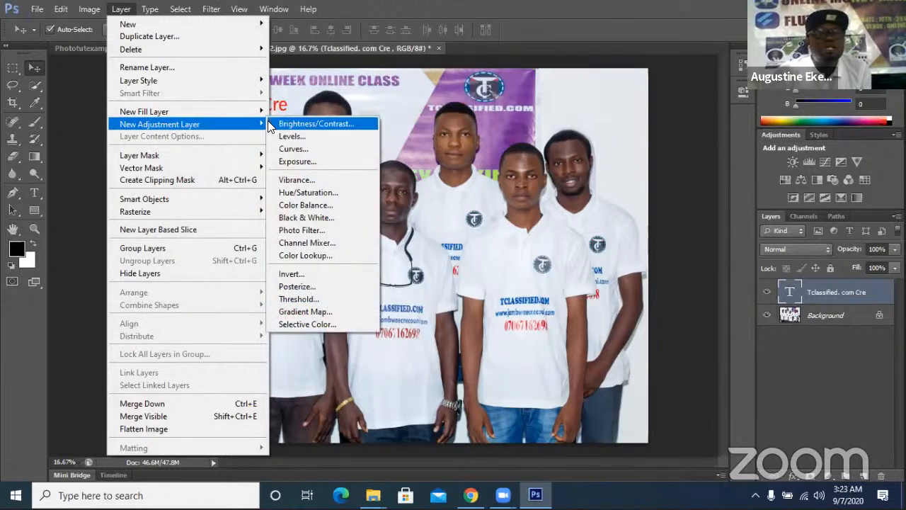
left_click(310, 125)
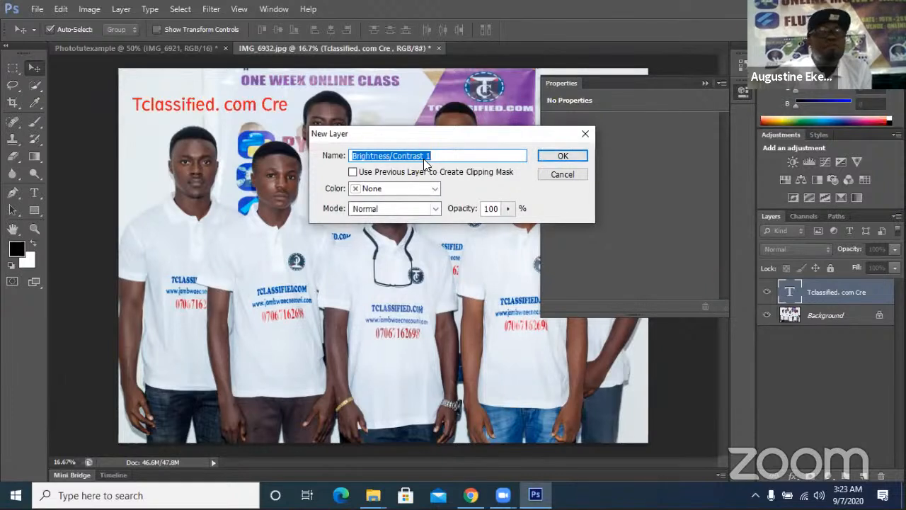
left_click(564, 157)
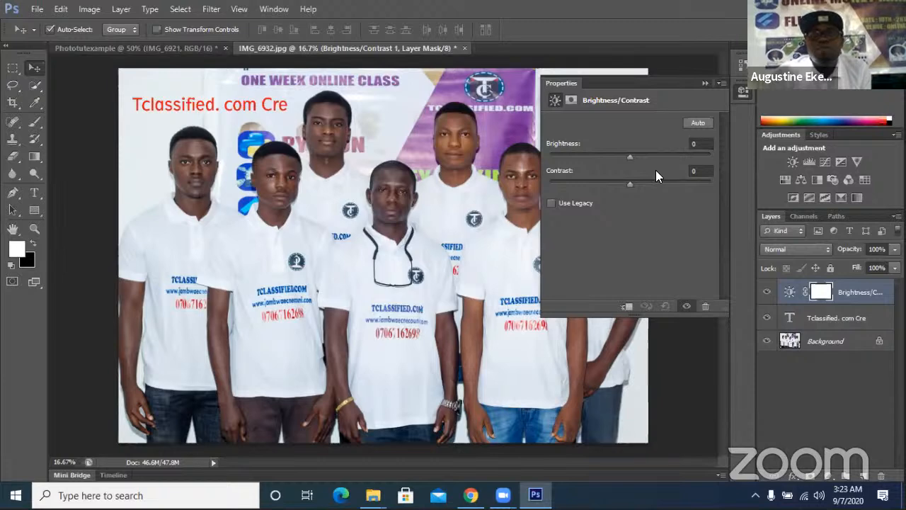
mouse_move(628, 154)
left_mouse_down()
mouse_move(575, 154)
mouse_move(637, 157)
left_mouse_up()
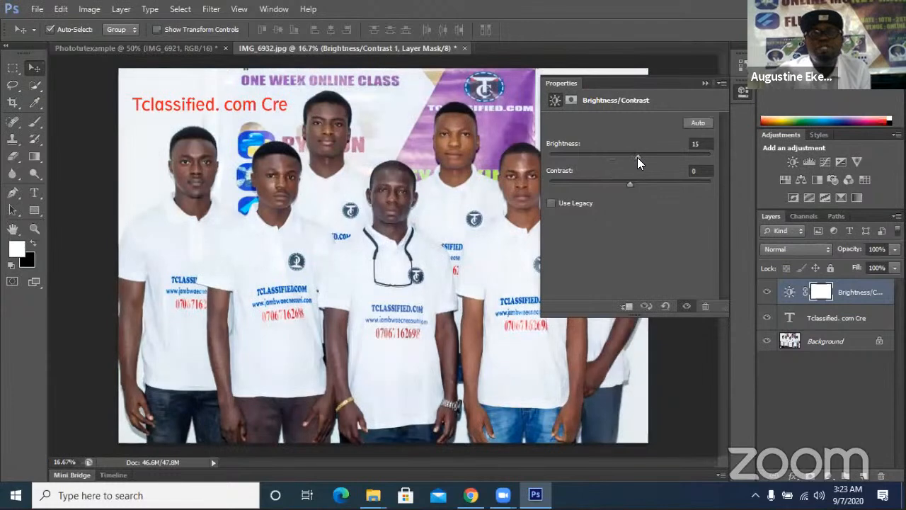
left_click(597, 156)
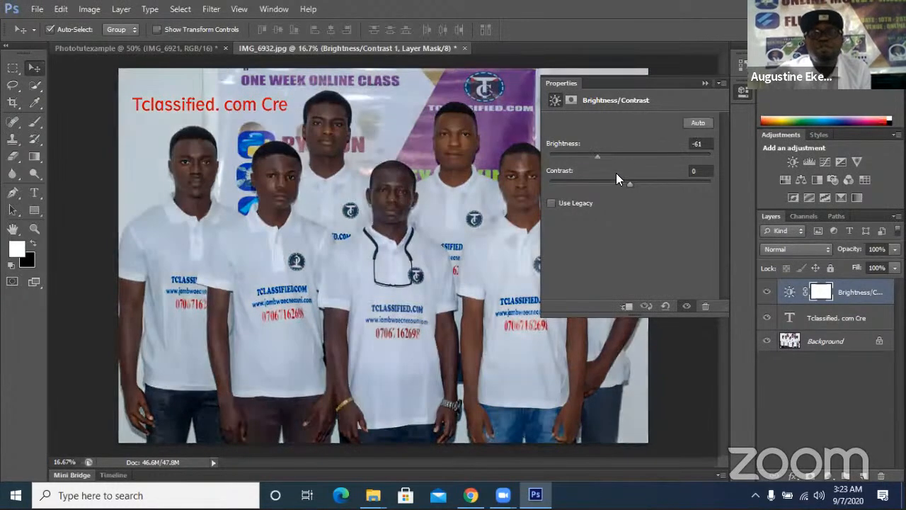
mouse_move(627, 182)
left_mouse_down()
mouse_move(579, 185)
mouse_move(624, 187)
left_mouse_up()
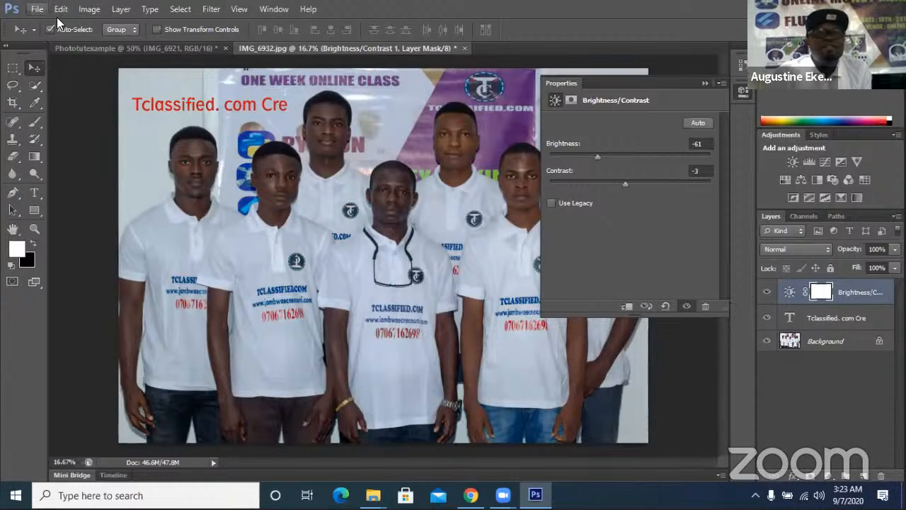
Add a Levels adjustment layer with the default settings above the Brightness/Contrast layer
left_click(119, 9)
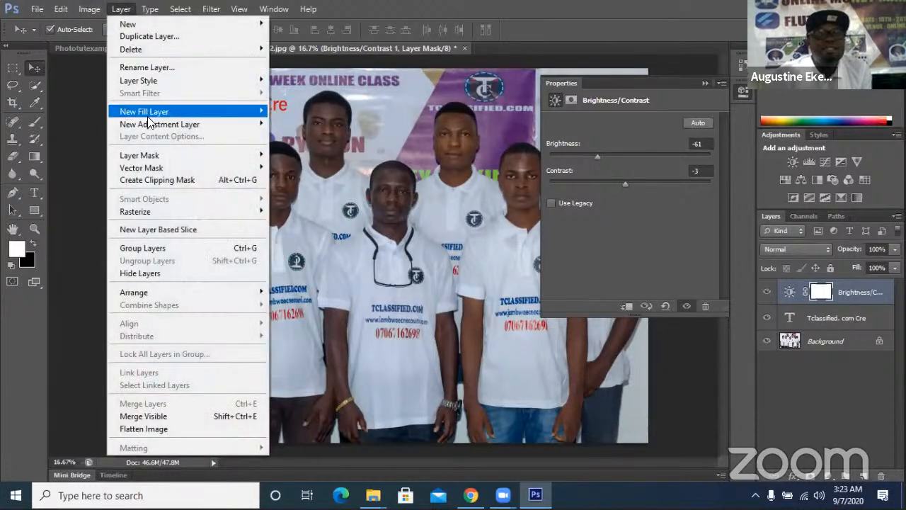
mouse_move(249, 133)
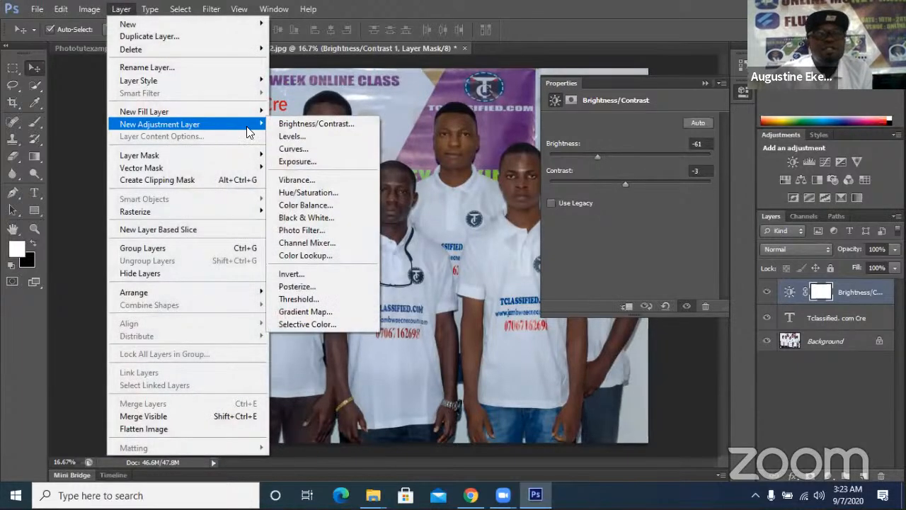
left_click(294, 136)
left_click(550, 155)
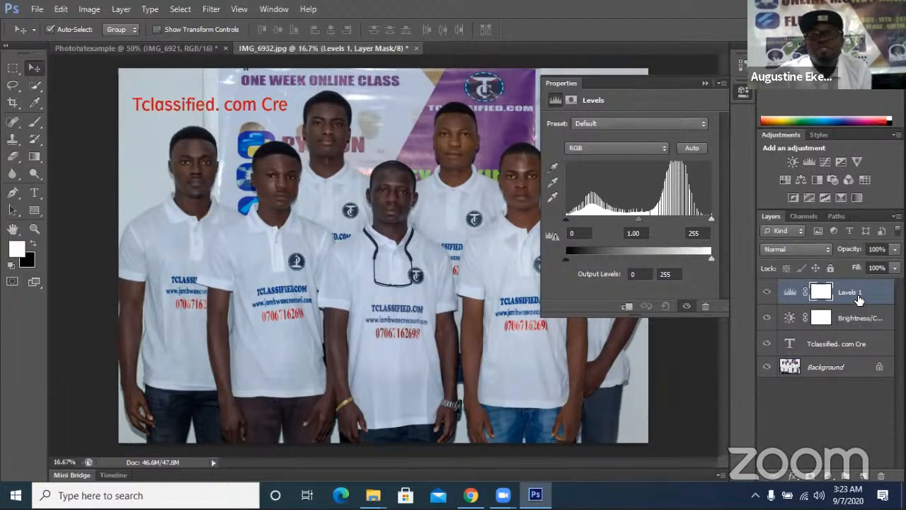
Add an Exposure adjustment layer above the Levels layer, with exposure +2.04 and offset +0.0950
left_click(121, 9)
mouse_move(159, 125)
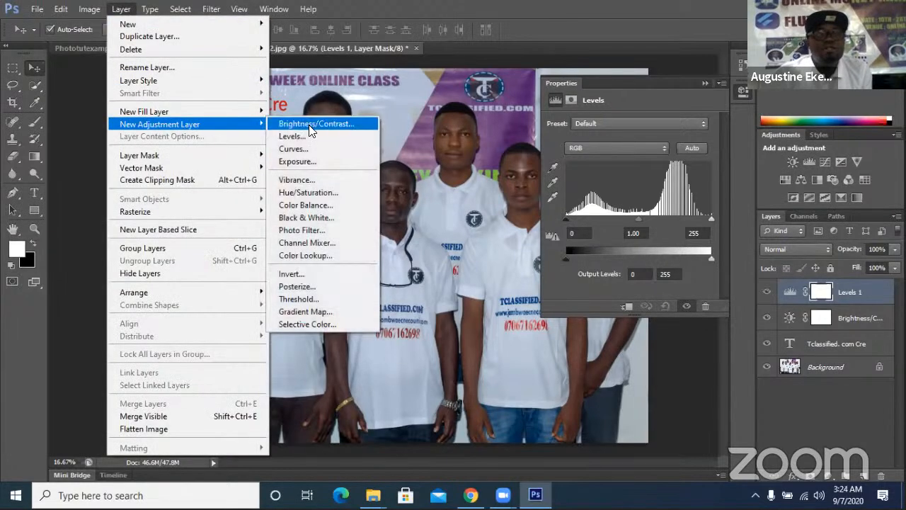
left_click(306, 163)
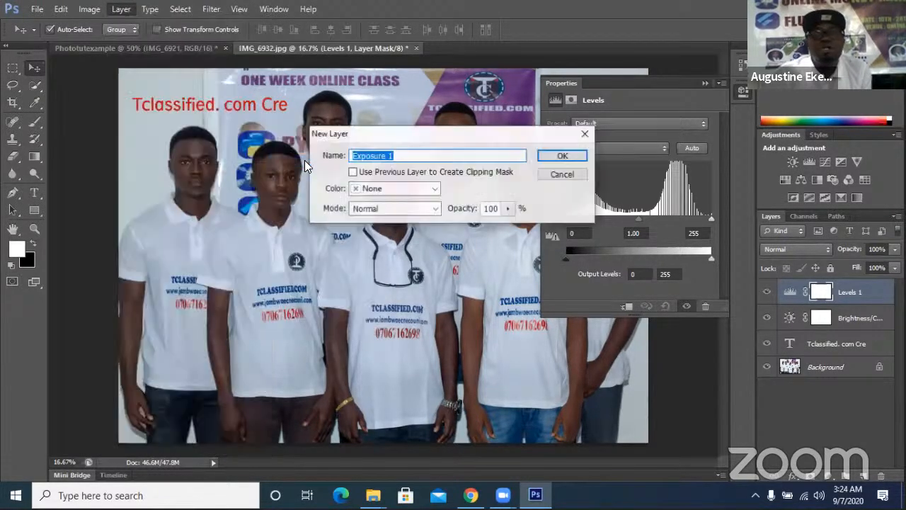
left_click(562, 156)
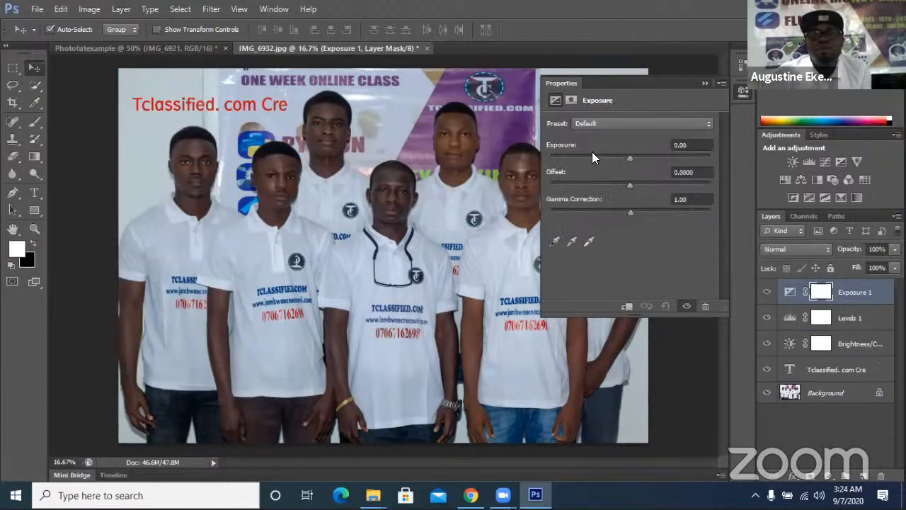
left_click_drag(630, 158, 637, 158)
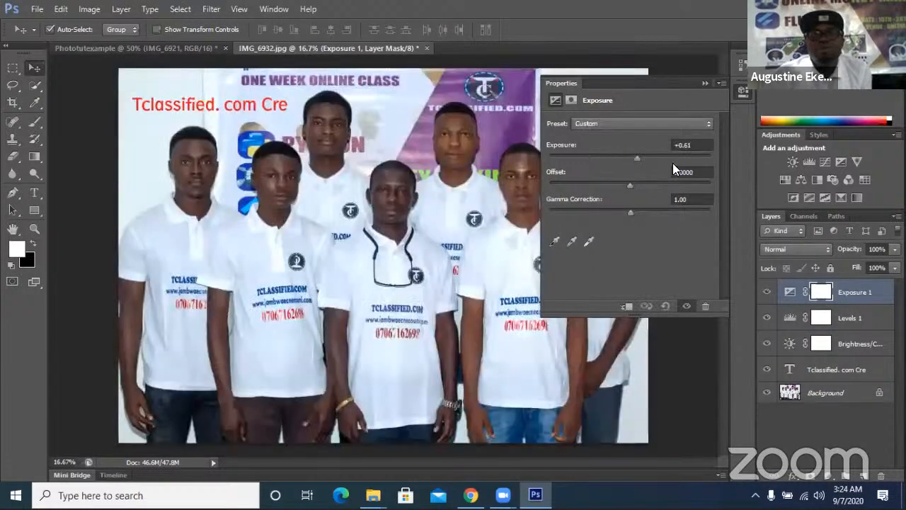
left_click(668, 158)
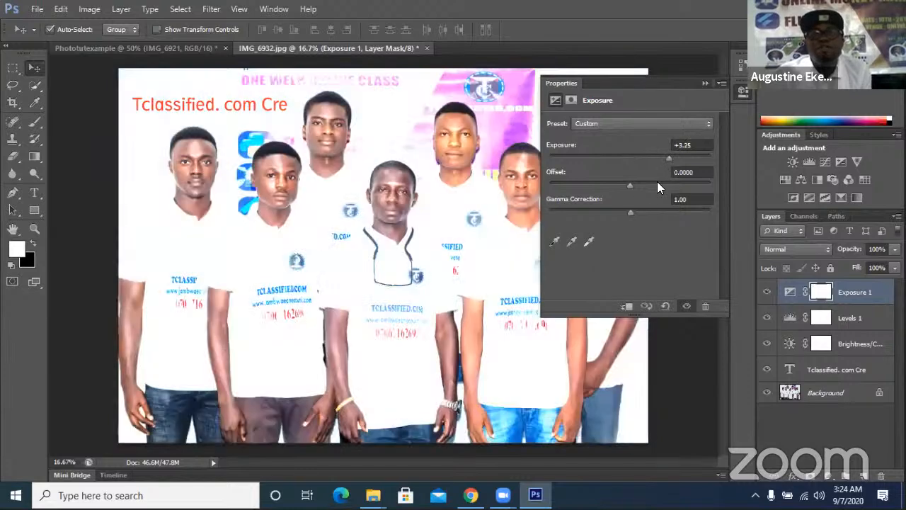
left_click(647, 159)
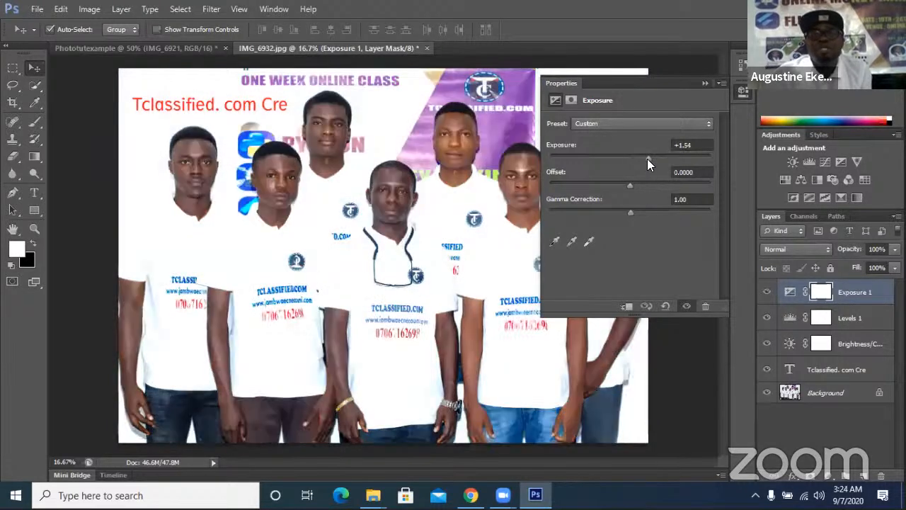
left_click(654, 157)
left_click(646, 184)
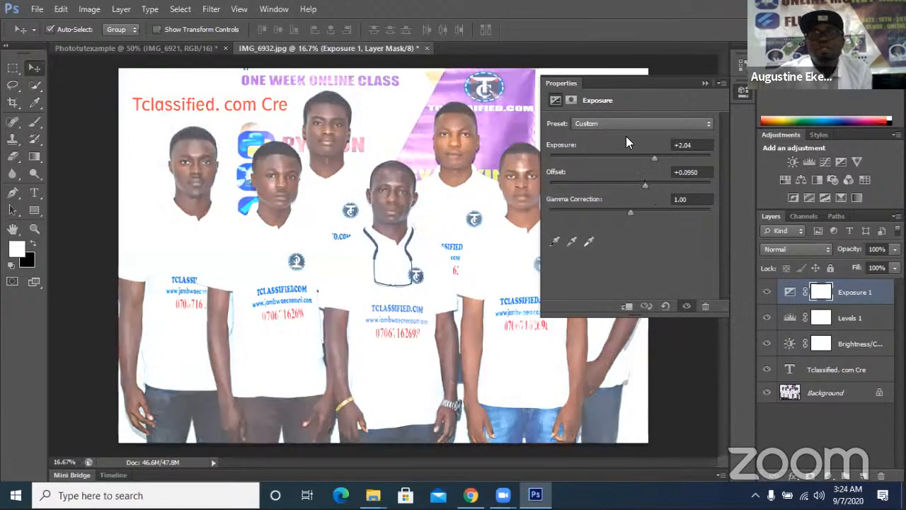
Examine the text, background, Brightness/Contrast, Levels and Exposure layers one by one to review their properties
left_click(823, 371)
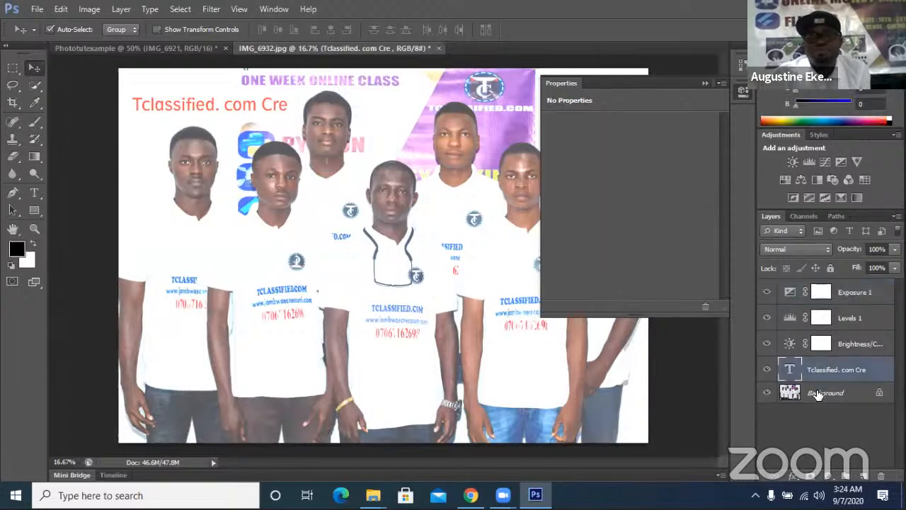
left_click(815, 392)
left_click(834, 345)
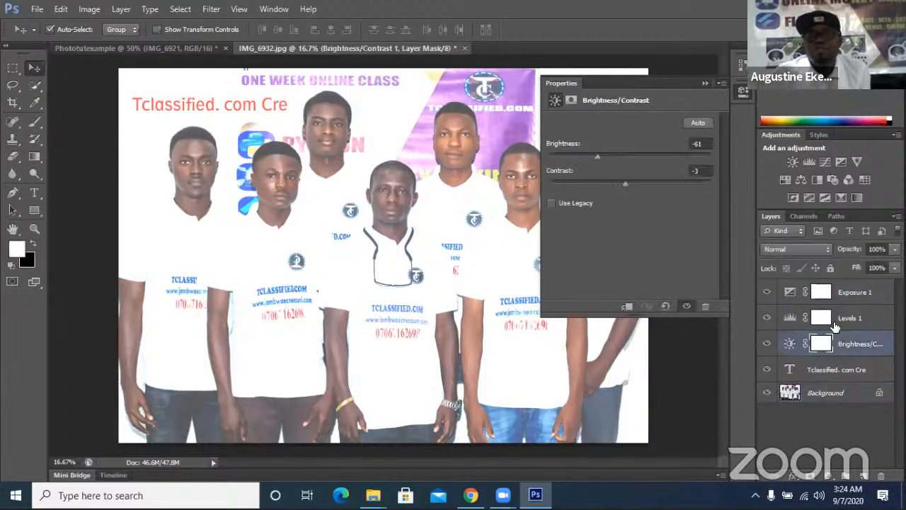
left_click(834, 318)
left_click(835, 292)
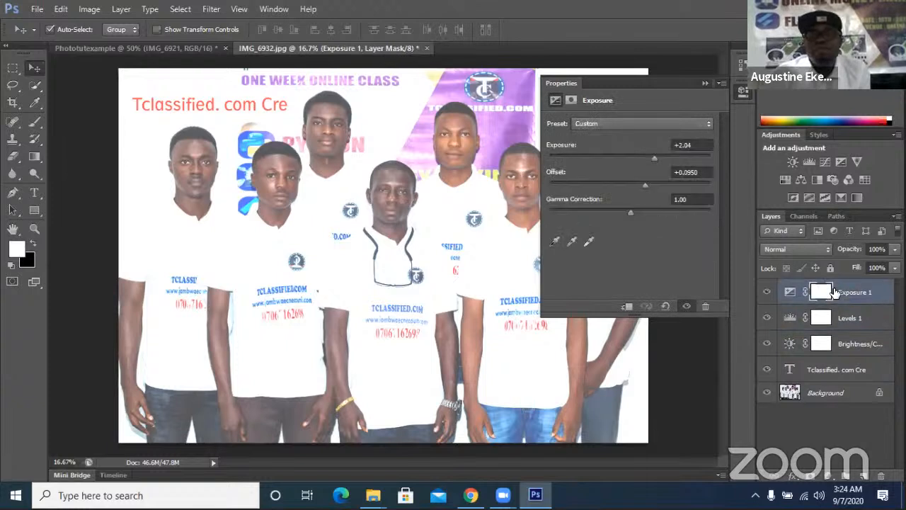
left_click(835, 320)
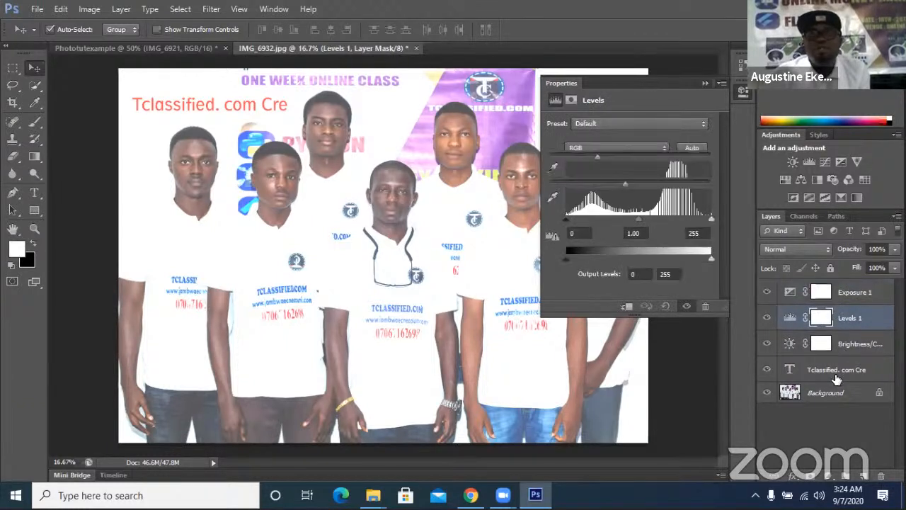
left_click(840, 346)
left_click(836, 371)
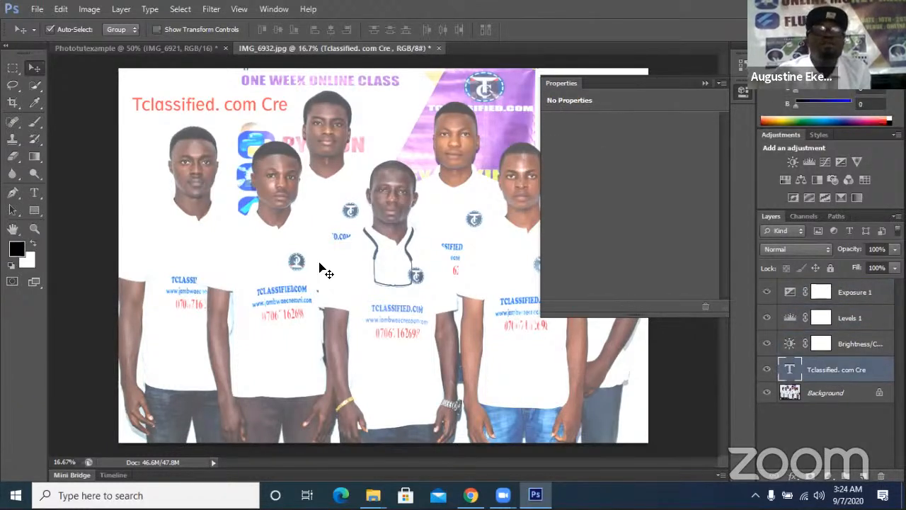